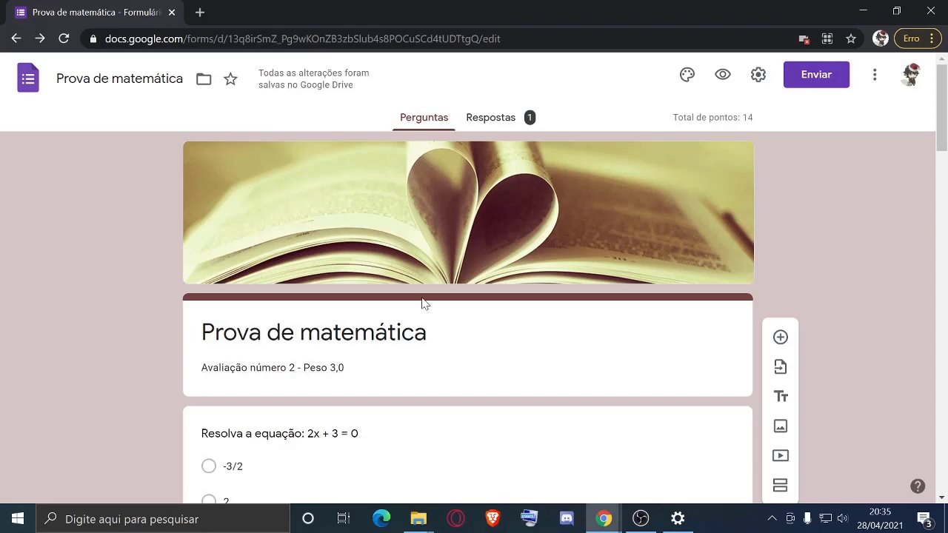
Step: Look through the Prova de matemática questions in the form editor, from 2x + 3 = 0 to x² + 2x = 0 and back
scroll(422, 303, "down", 3)
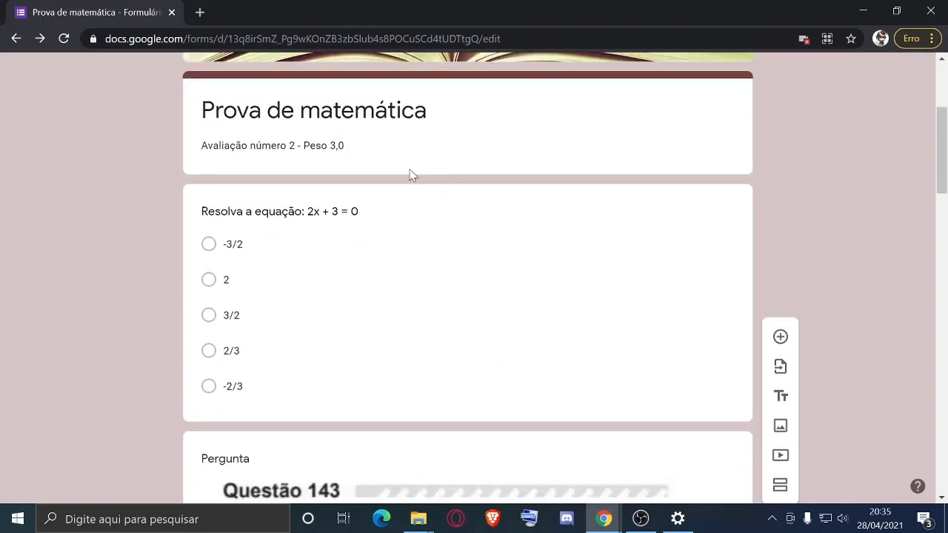
scroll(377, 230, "down", 4)
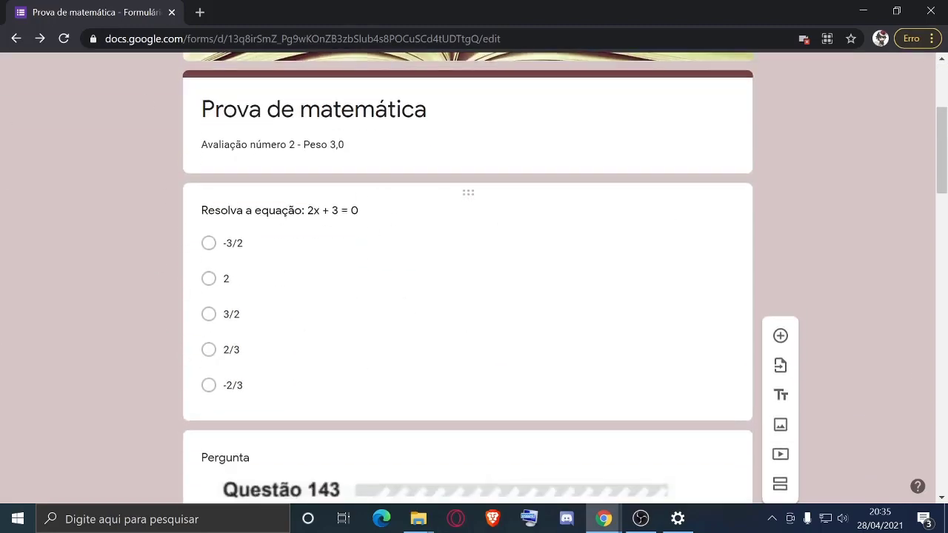
scroll(273, 276, "down", 10)
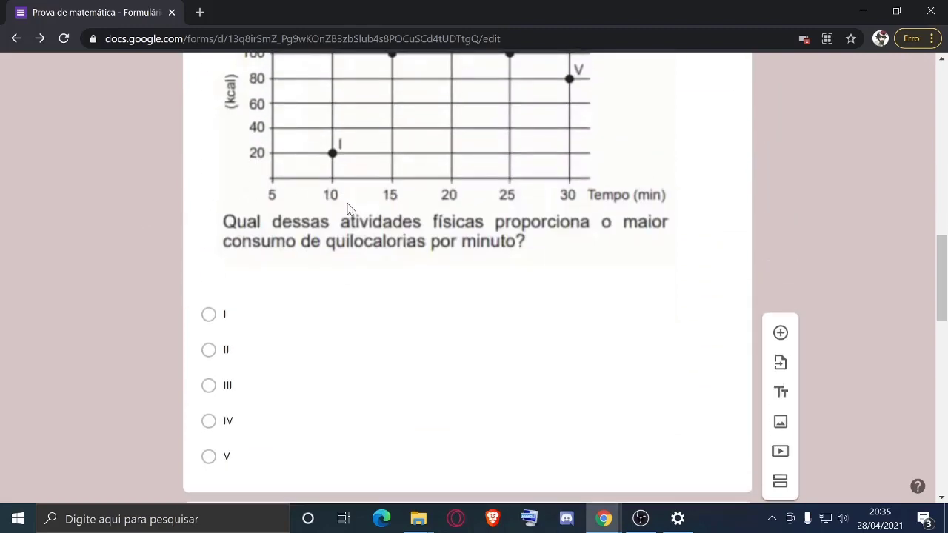
scroll(541, 281, "down", 2)
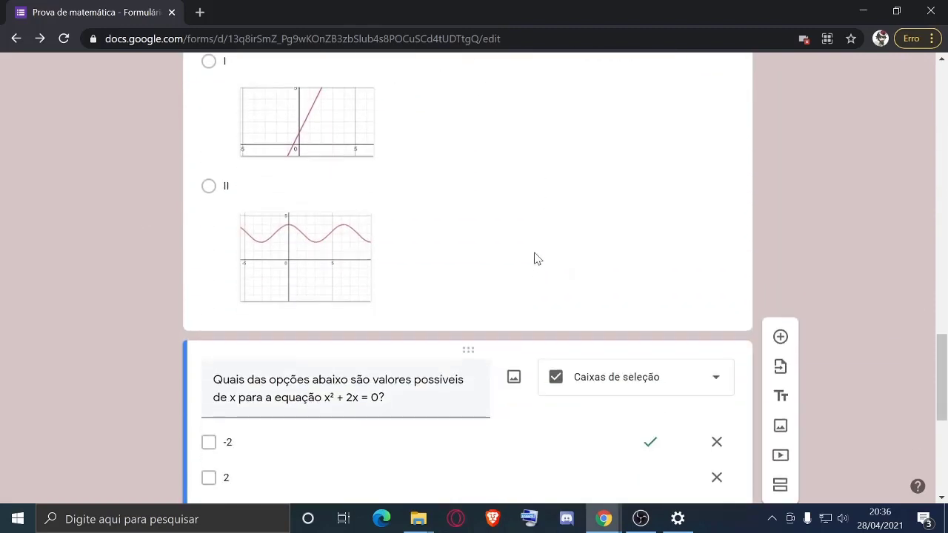
scroll(537, 258, "up", 14)
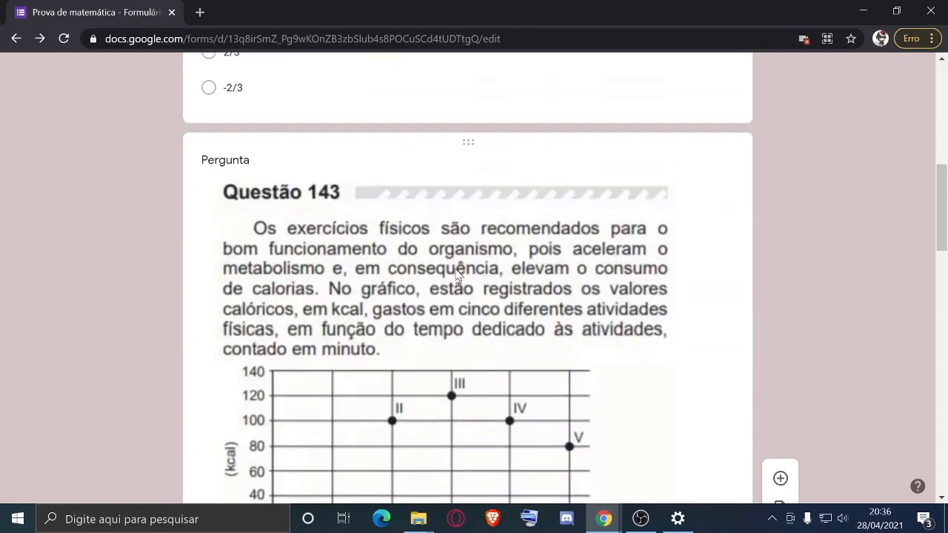
scroll(455, 281, "up", 3)
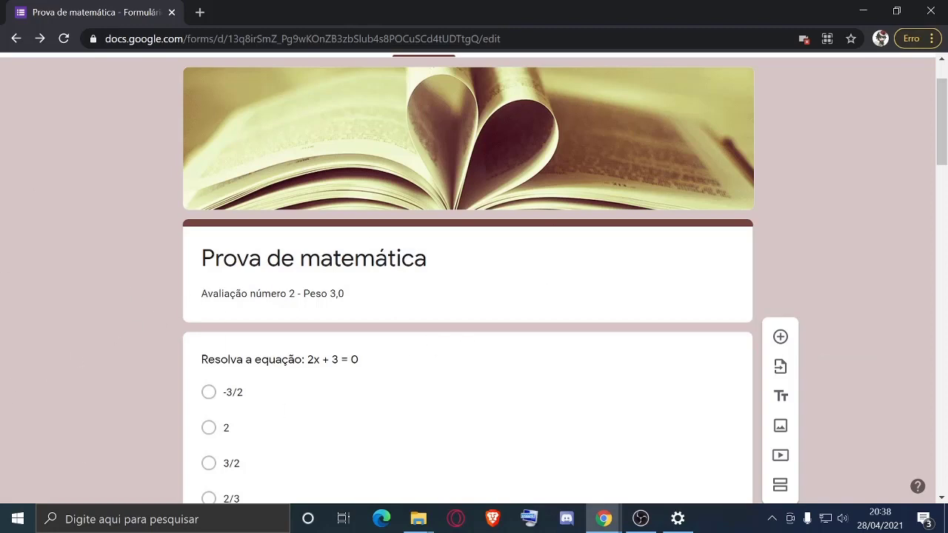
scroll(484, 336, "down", 1)
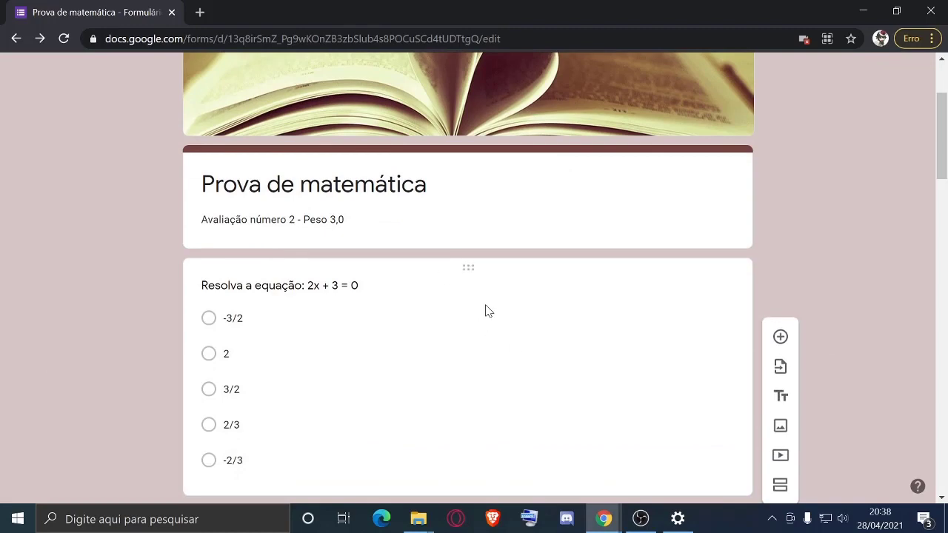
scroll(308, 319, "up", 2)
scroll(449, 427, "down", 2)
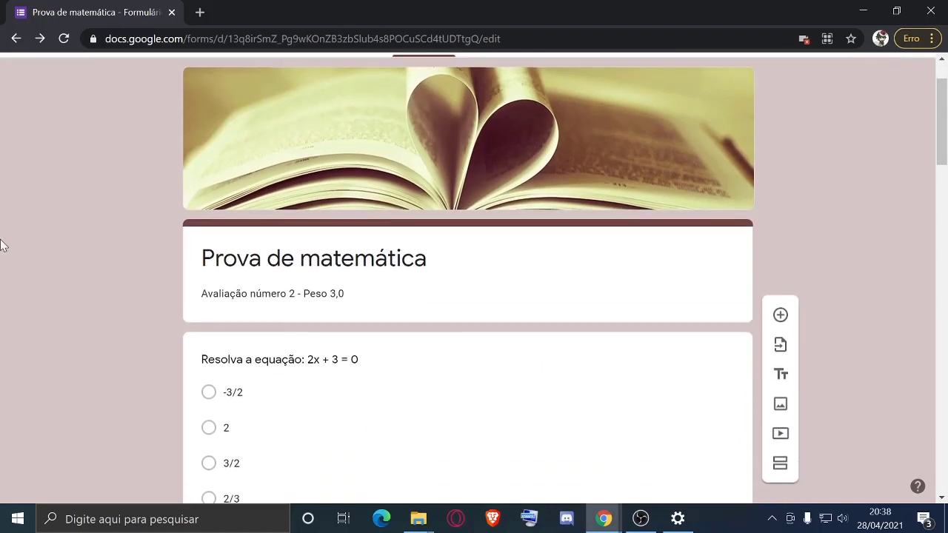
scroll(171, 281, "down", 2)
scroll(171, 271, "up", 1)
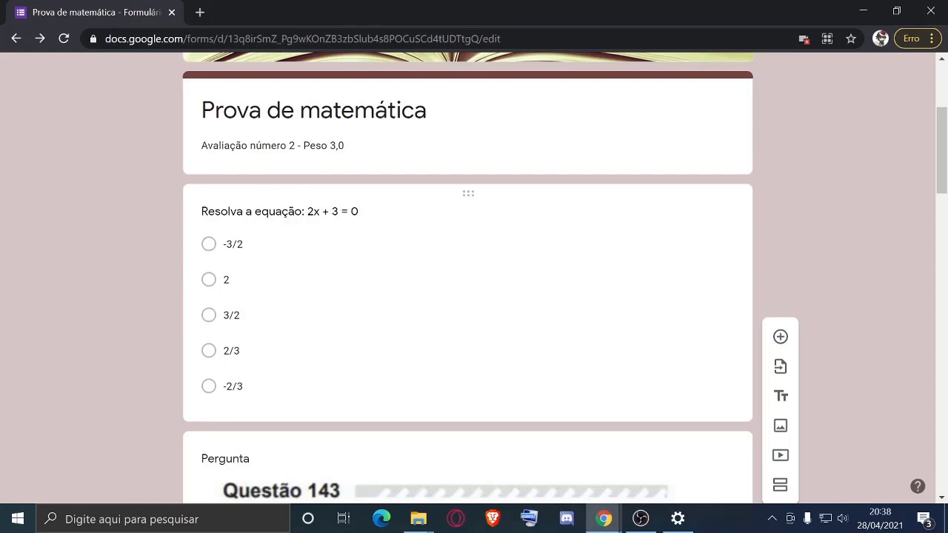
scroll(189, 319, "down", 1)
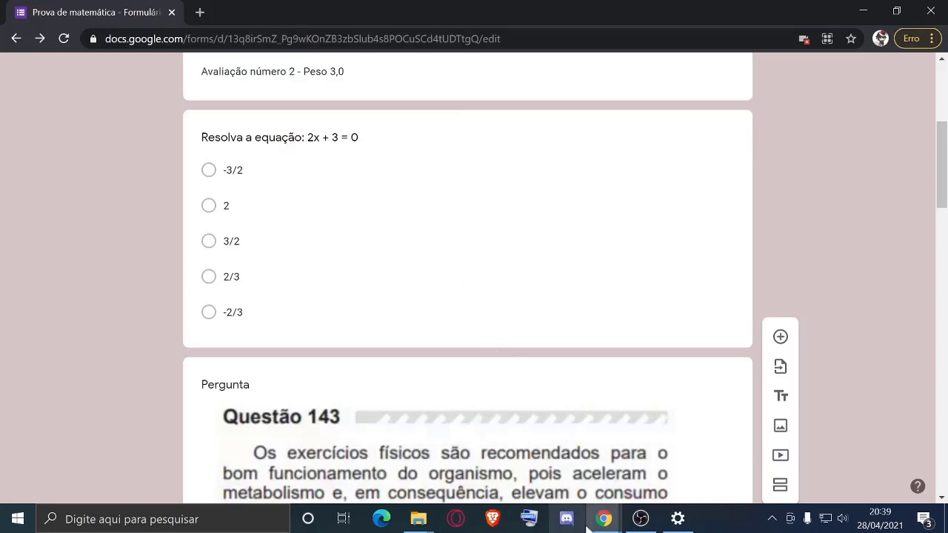
Step: Switch to the respondent view of the quiz, try each option of the 2x + 3 = 0 question ending on 2/3, and look over the remaining questions
mouse_move(603, 518)
left_click(637, 482)
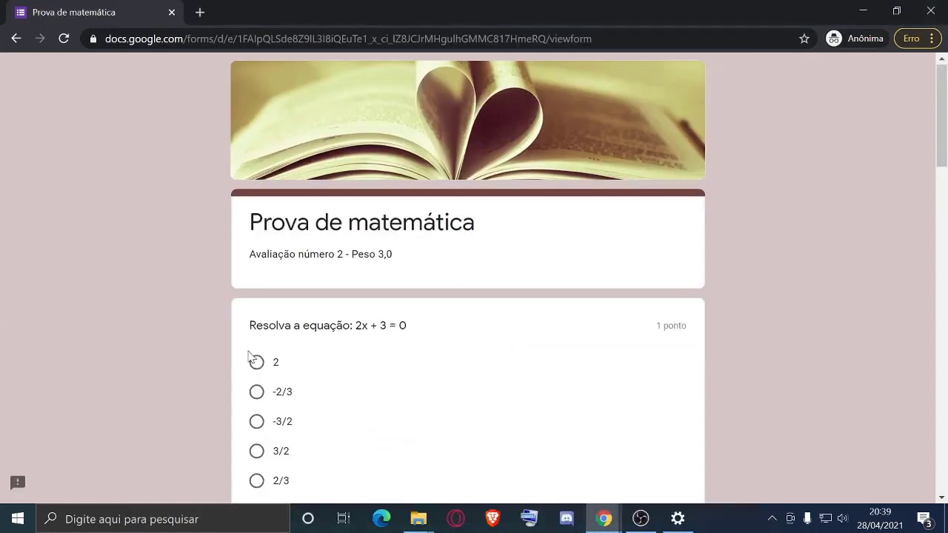
scroll(246, 347, "down", 1)
left_click(257, 319)
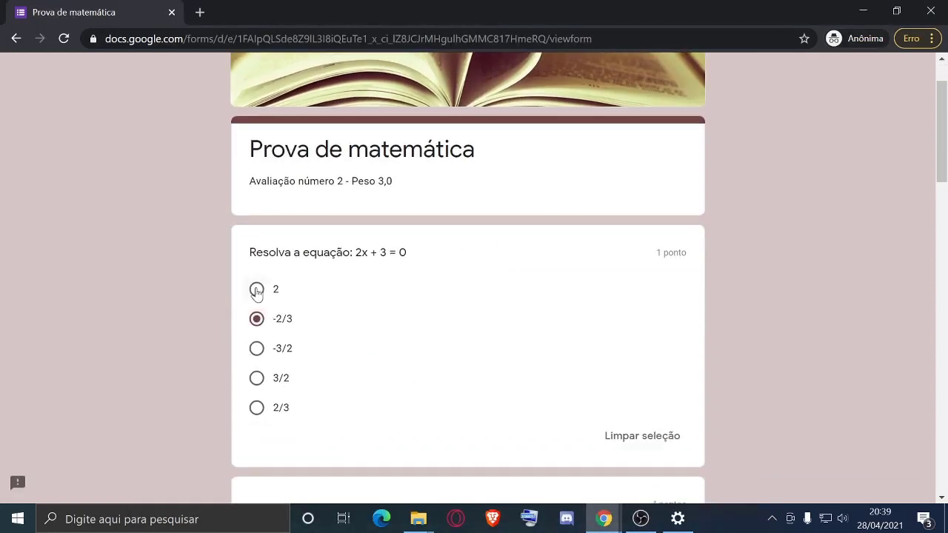
left_click(256, 289)
left_click(256, 348)
left_click(257, 378)
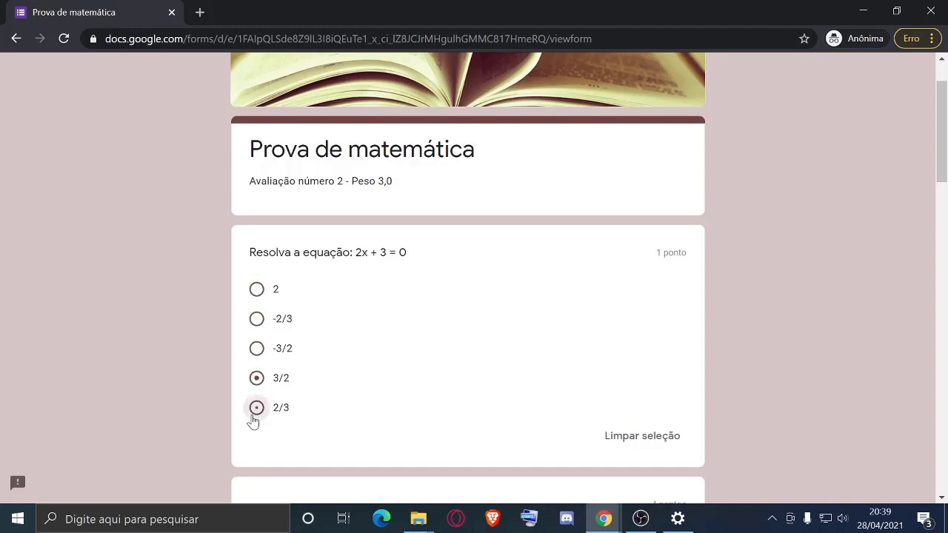
left_click(256, 407)
scroll(364, 148, "down", 6)
scroll(364, 148, "down", 15)
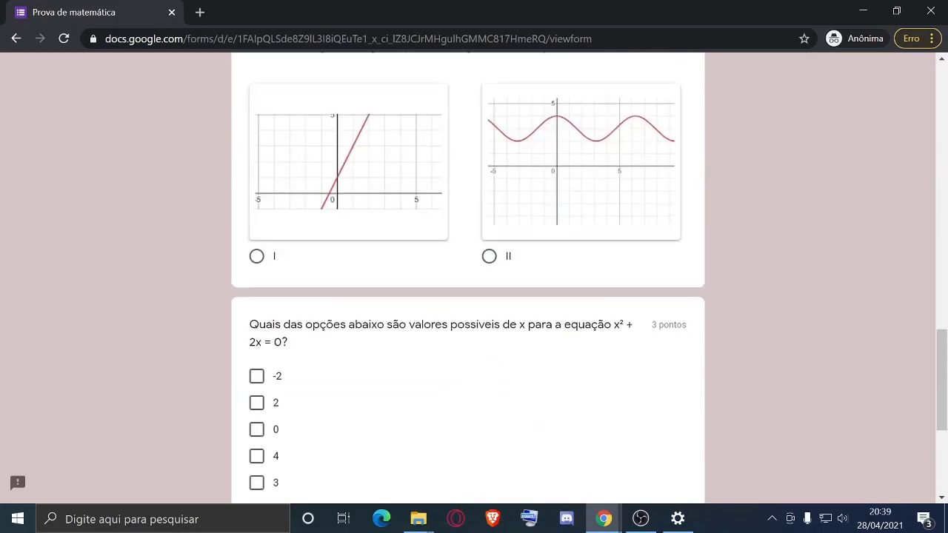
scroll(722, 414, "up", 4)
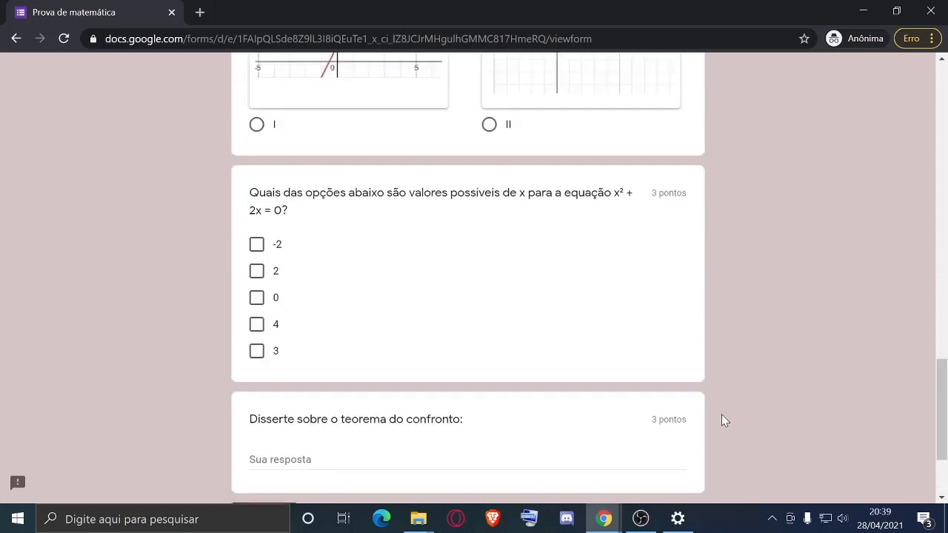
Step: Return to the form editor window and examine the 2x + 3 = 0 question and the graph in Questão 143
mouse_move(605, 526)
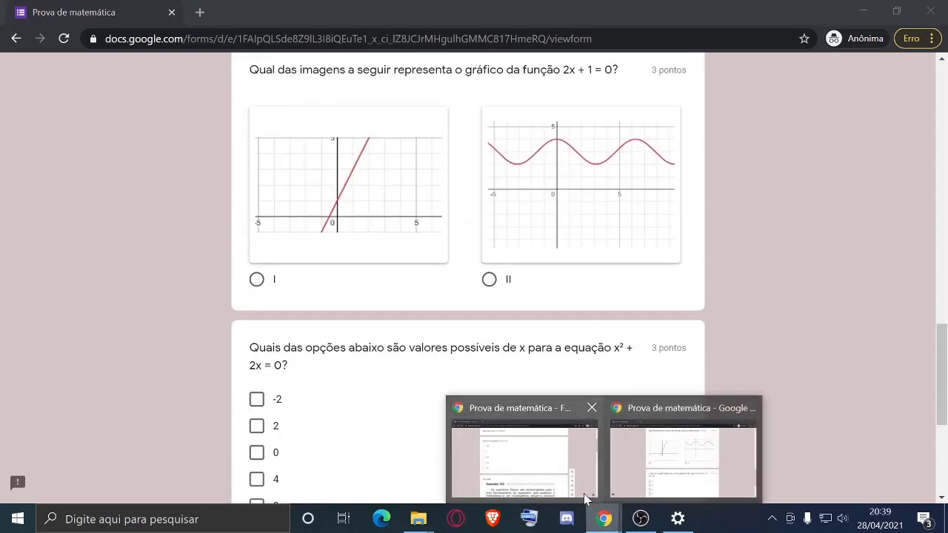
left_click(584, 493)
scroll(518, 371, "up", 4)
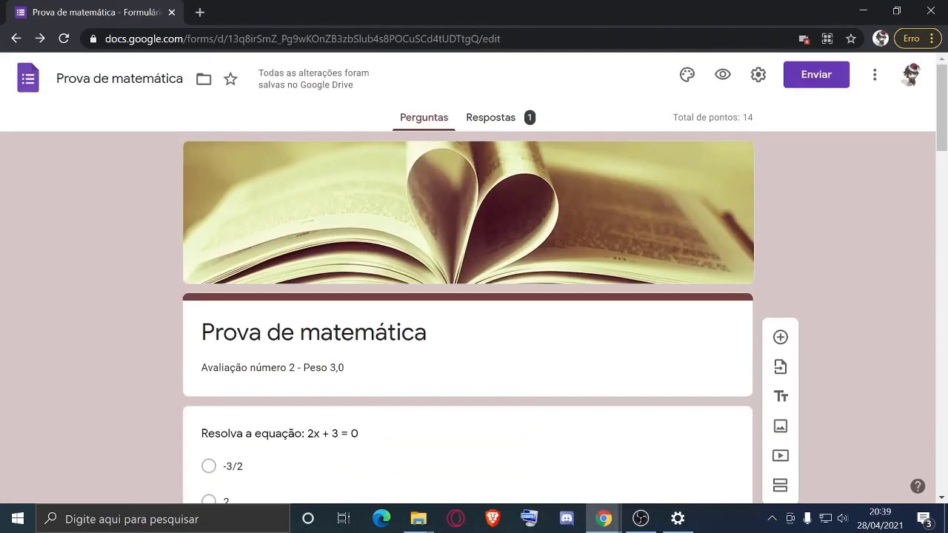
scroll(444, 329, "down", 6)
scroll(467, 325, "down", 1)
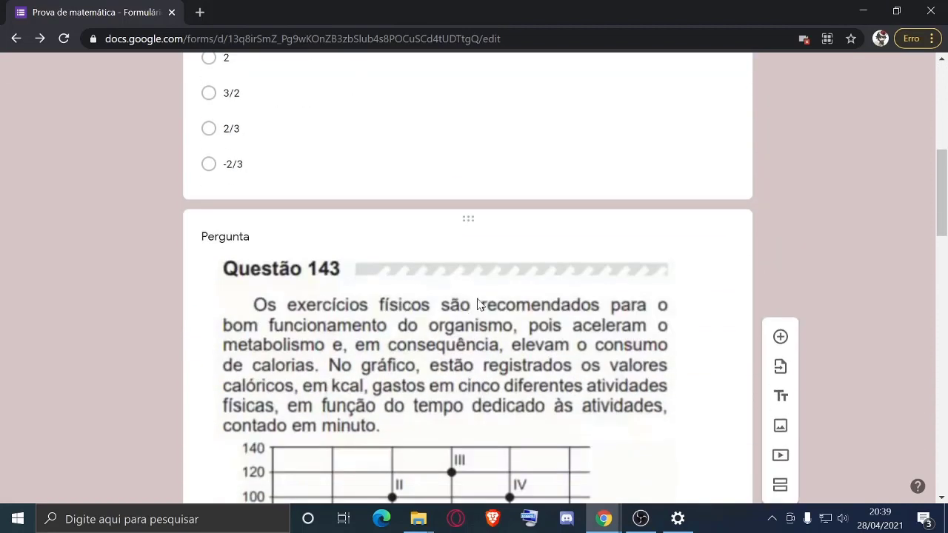
scroll(529, 304, "down", 1)
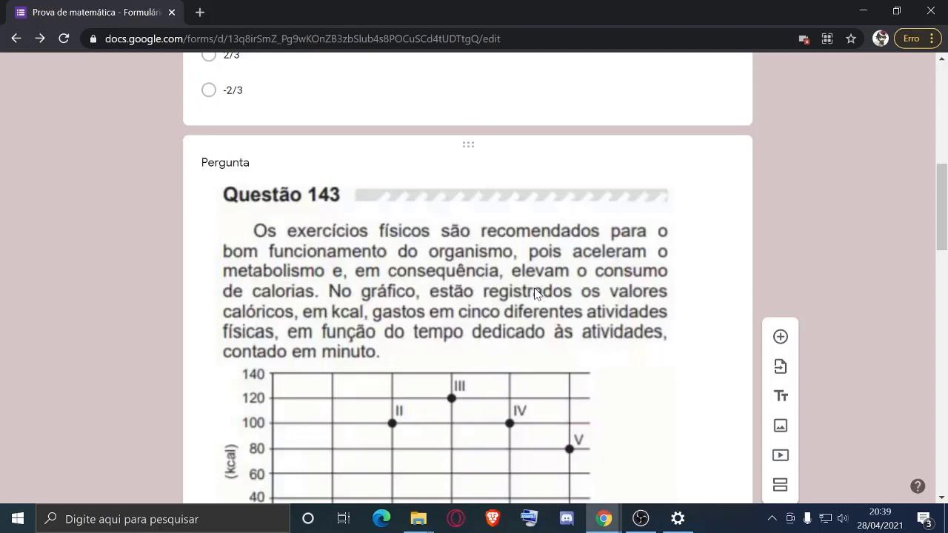
scroll(308, 269, "down", 4)
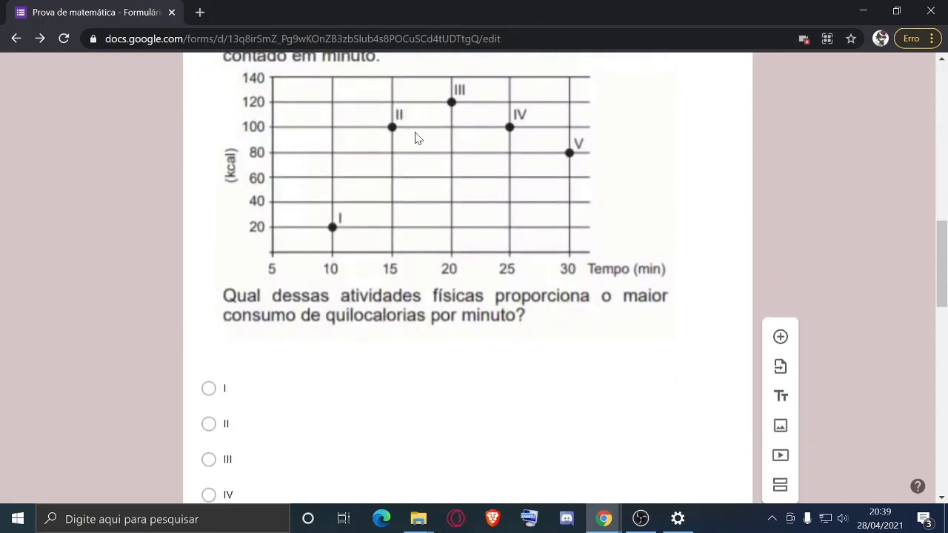
scroll(254, 132, "up", 4)
scroll(568, 227, "up", 5)
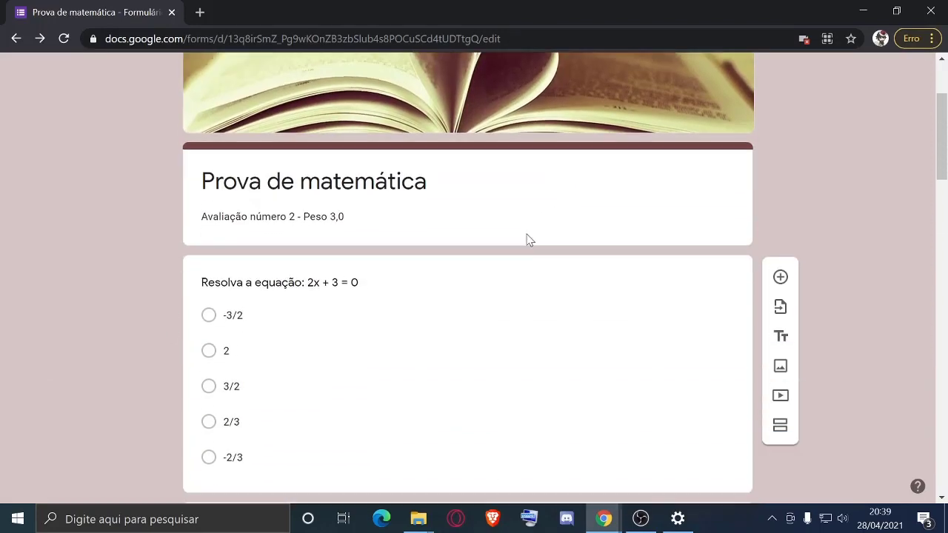
scroll(529, 239, "down", 1)
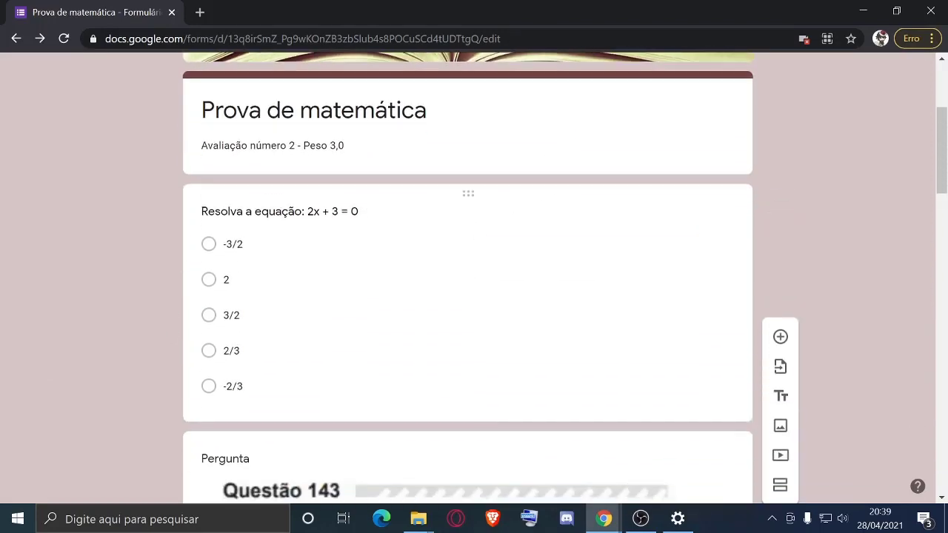
Step: Open the answer key of the 2x + 3 = 0 question and raise its value to 4 points
left_click(529, 402)
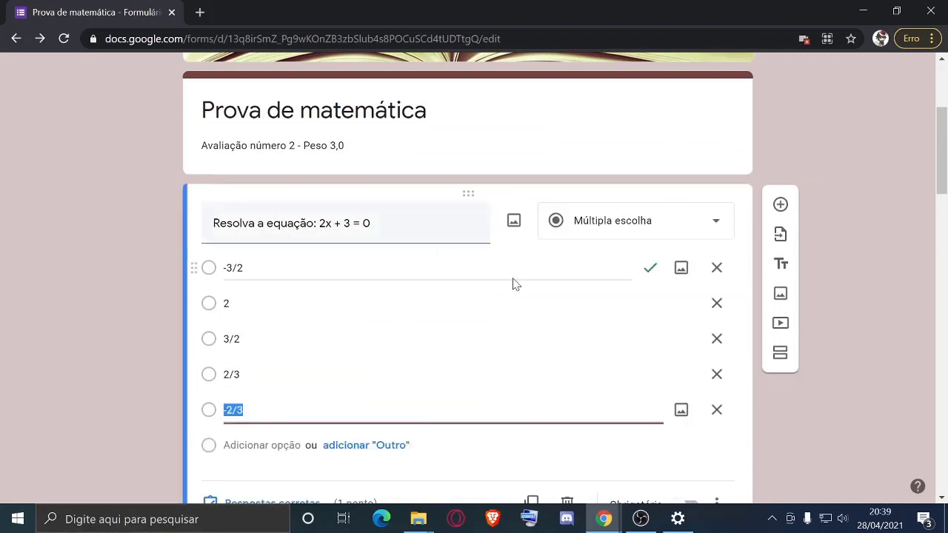
scroll(444, 318, "down", 2)
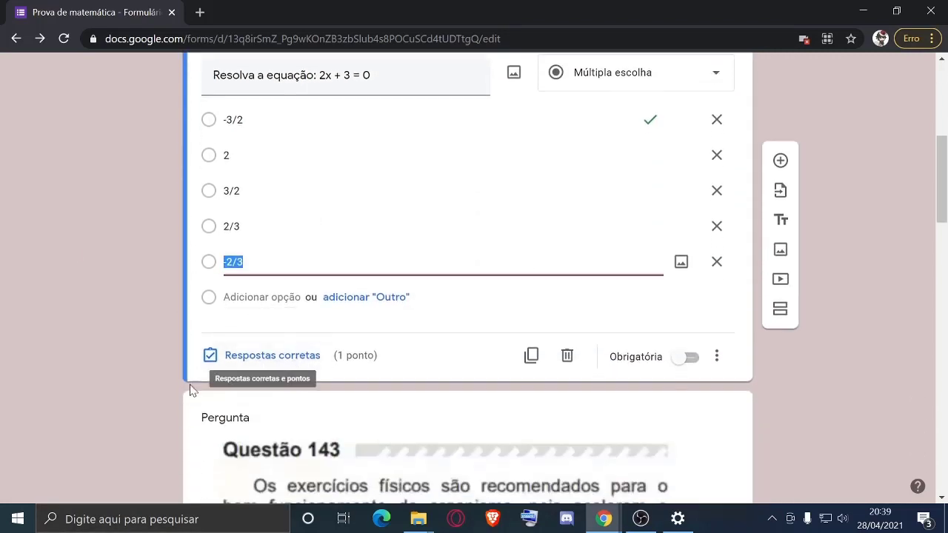
left_click(268, 357)
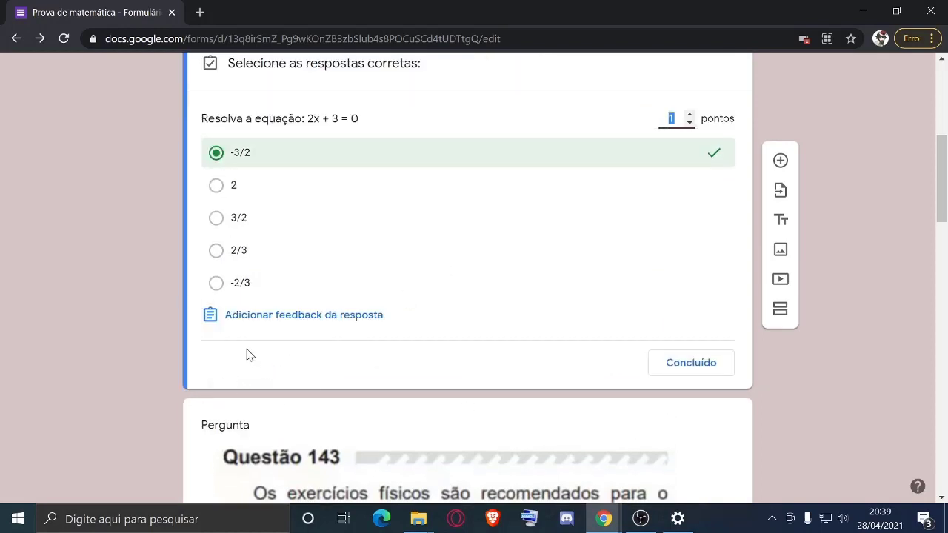
scroll(462, 307, "up", 1)
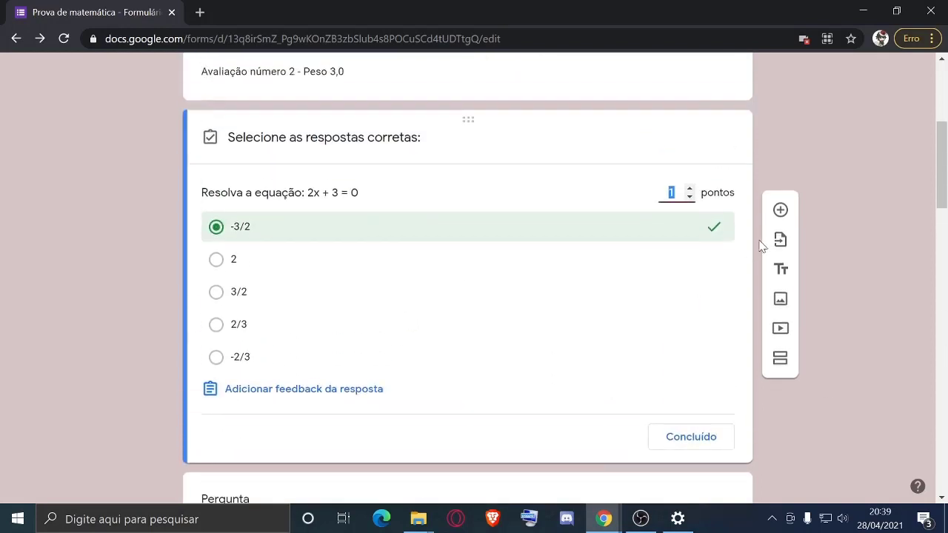
left_click(689, 188)
left_click(689, 189)
left_click(690, 189)
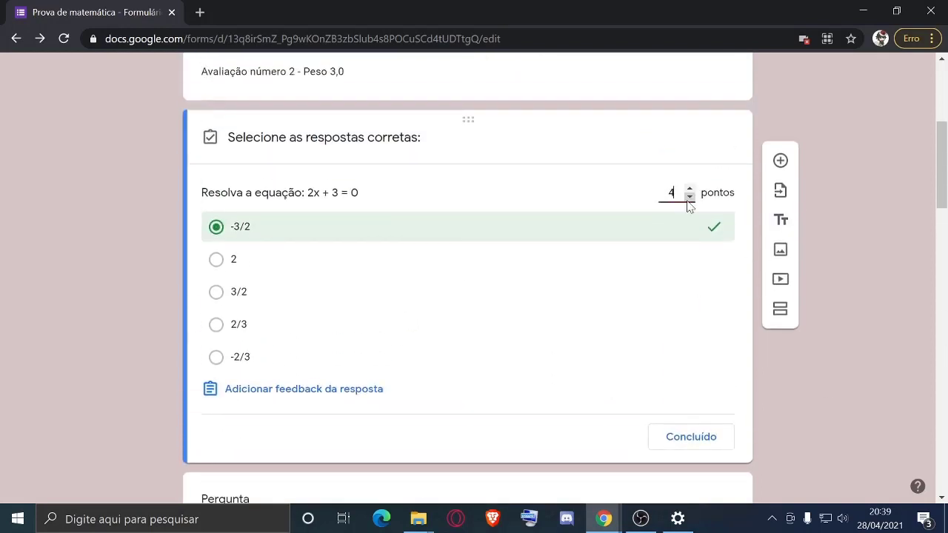
Step: Lower the 2x + 3 = 0 question's value to 1 point and finish editing its answer key
left_click(689, 197)
left_click(689, 197)
left_click(690, 197)
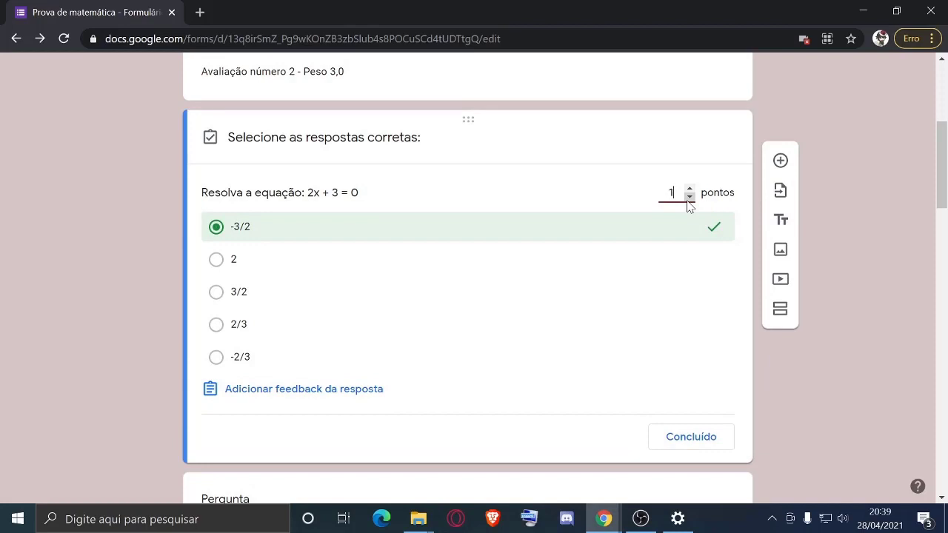
left_click(684, 441)
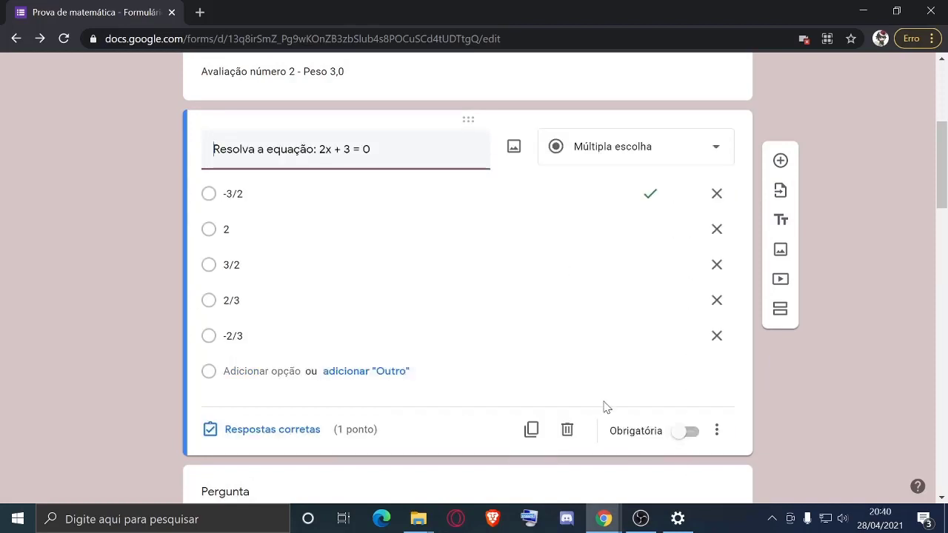
Step: Examine the graph and options of Questão 143, and the question on the graph of 2x + 1 = 0
scroll(508, 163, "down", 9)
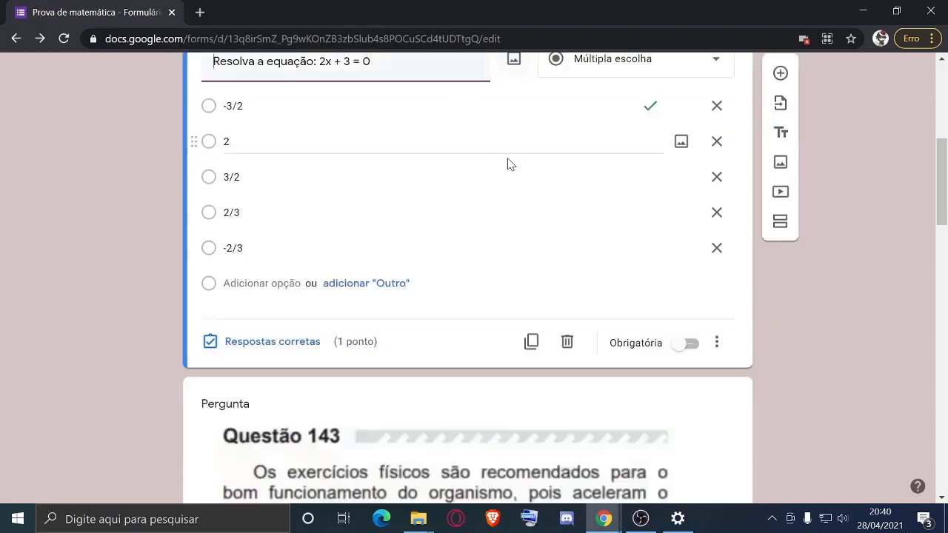
scroll(608, 266, "down", 4)
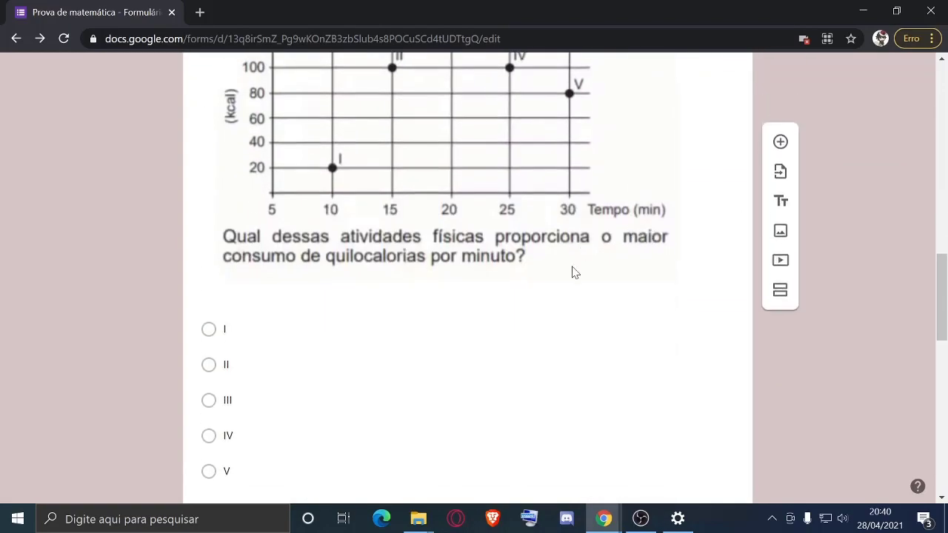
scroll(419, 167, "up", 2)
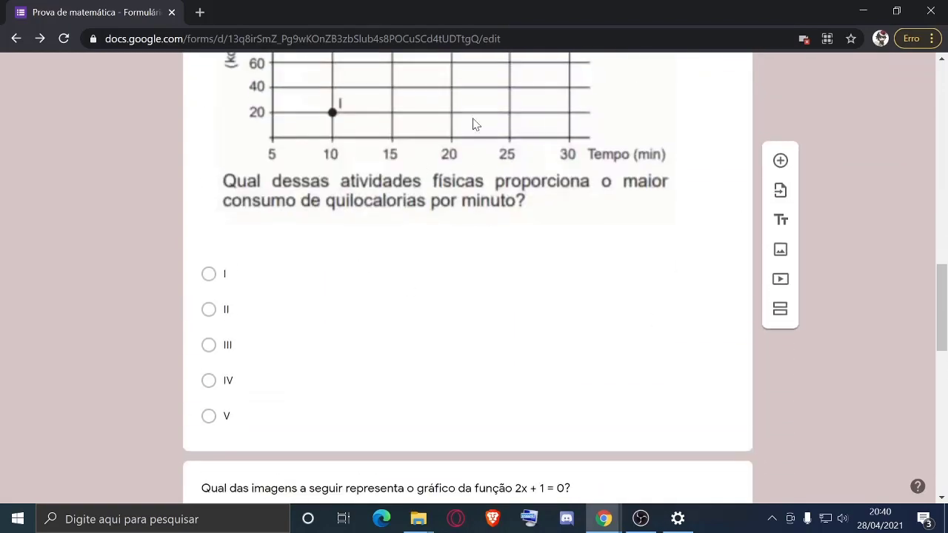
scroll(459, 239, "up", 2)
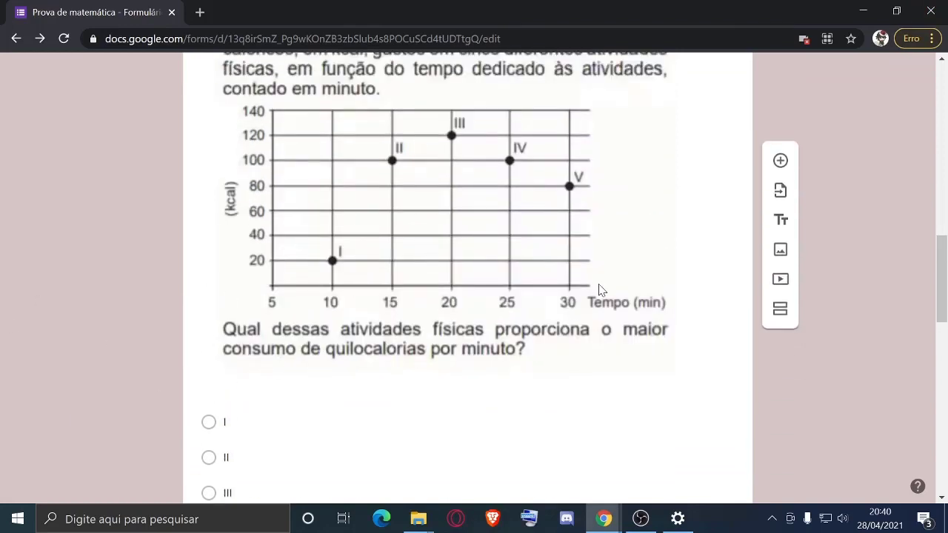
scroll(104, 252, "down", 3)
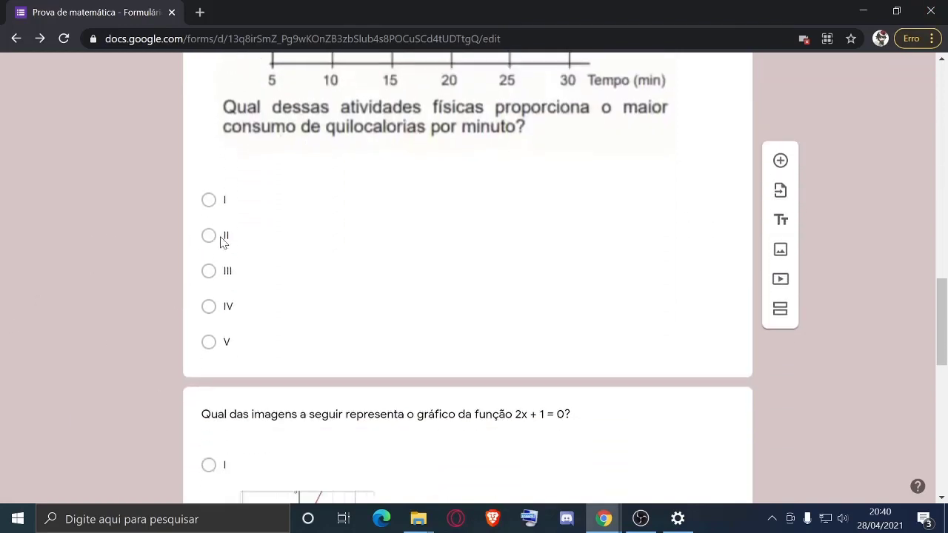
scroll(277, 286, "down", 3)
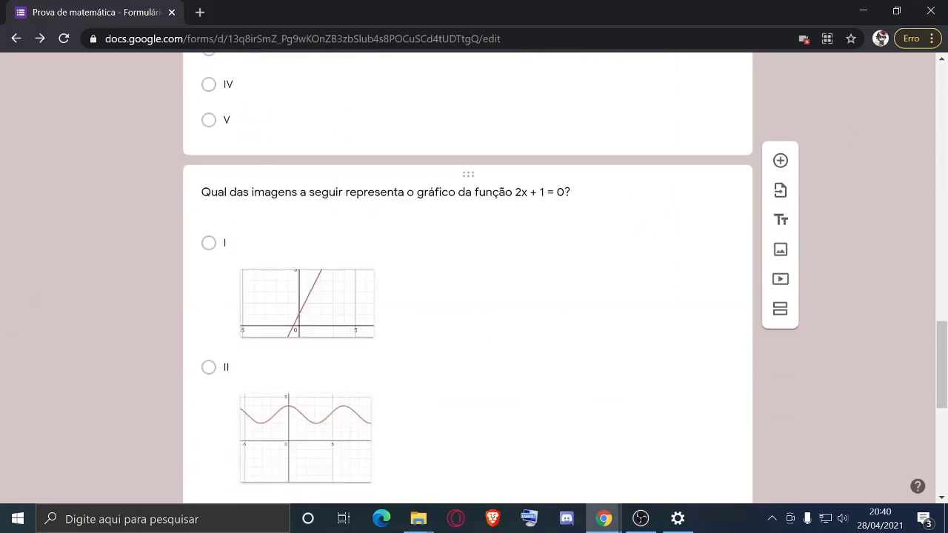
Step: Open the question on the graph of 2x + 1 = 0 for editing and examine its image options and marked answer
scroll(663, 317, "down", 1)
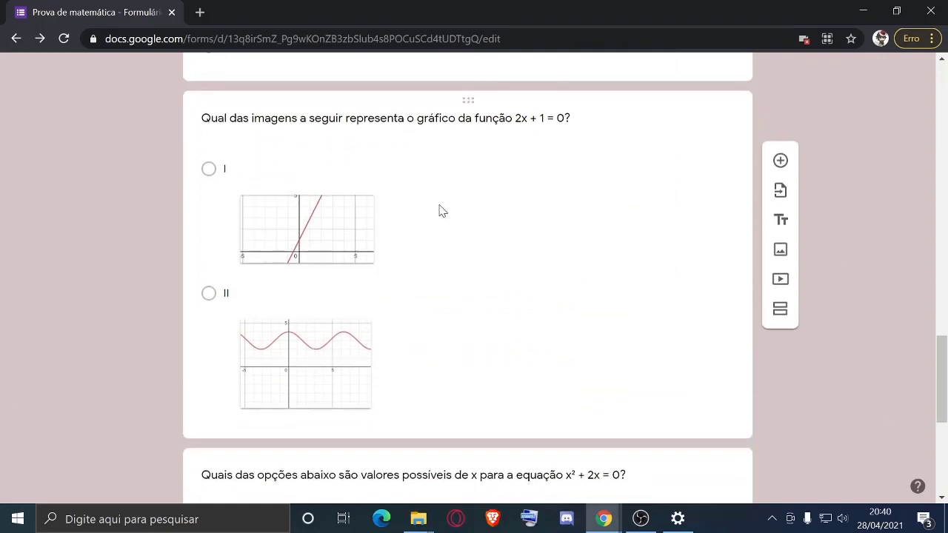
left_click(348, 130)
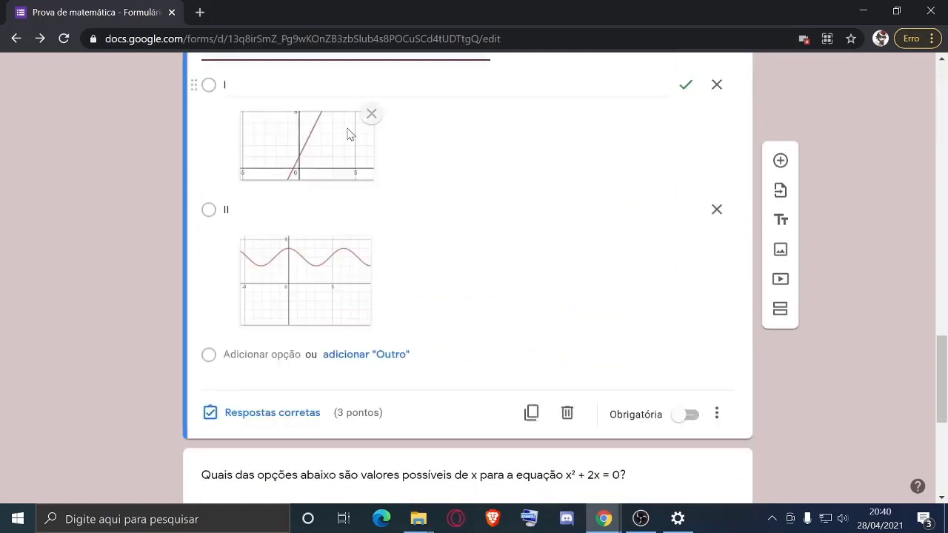
left_click(6, 182)
scroll(121, 189, "up", 2)
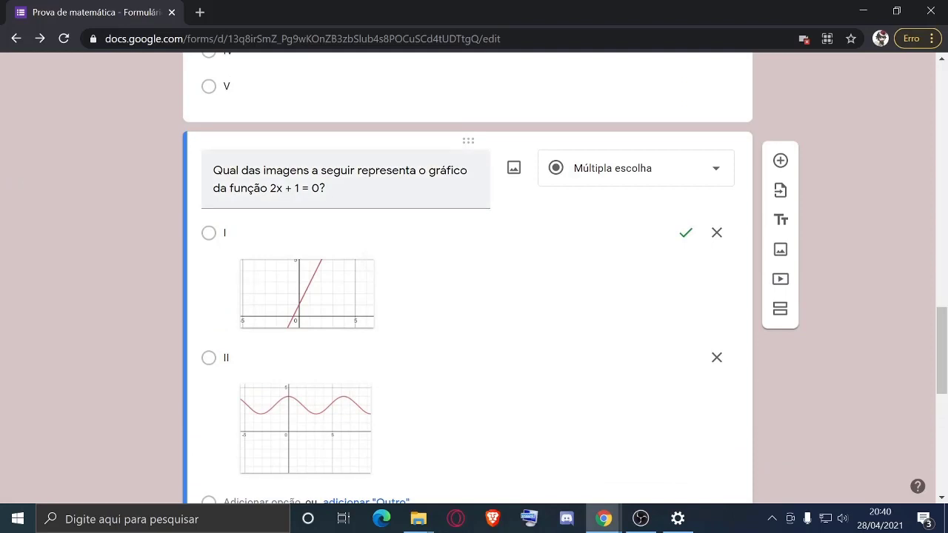
left_click(371, 185)
left_click(123, 215)
scroll(189, 333, "down", 1)
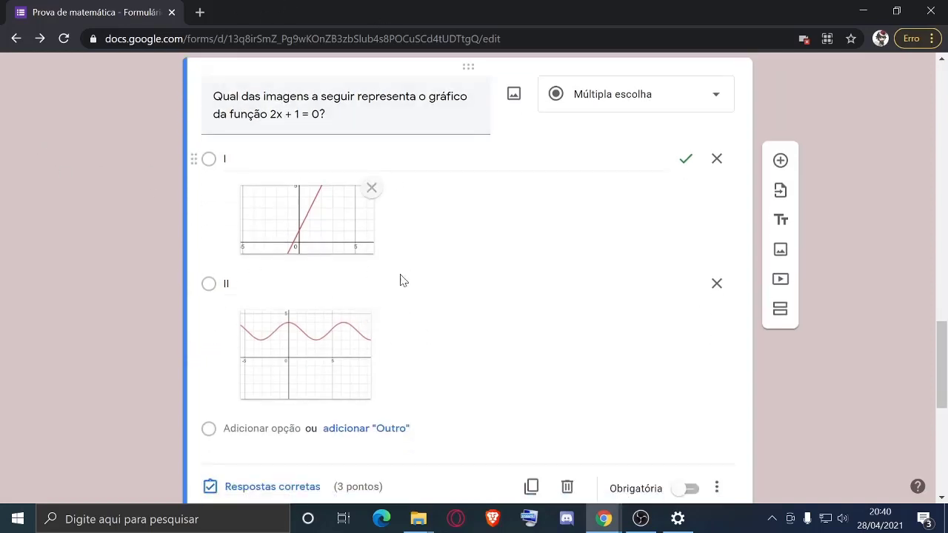
scroll(466, 212, "down", 2)
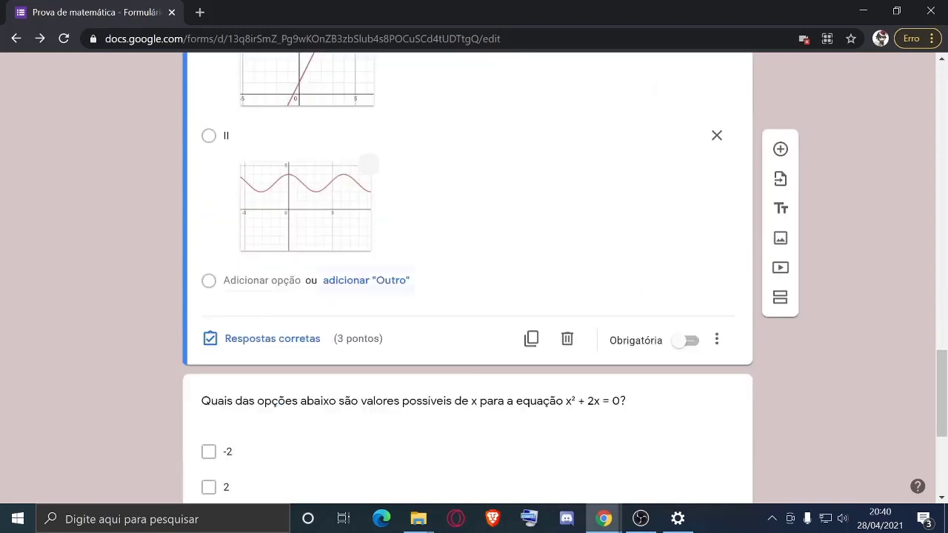
scroll(548, 410, "down", 3)
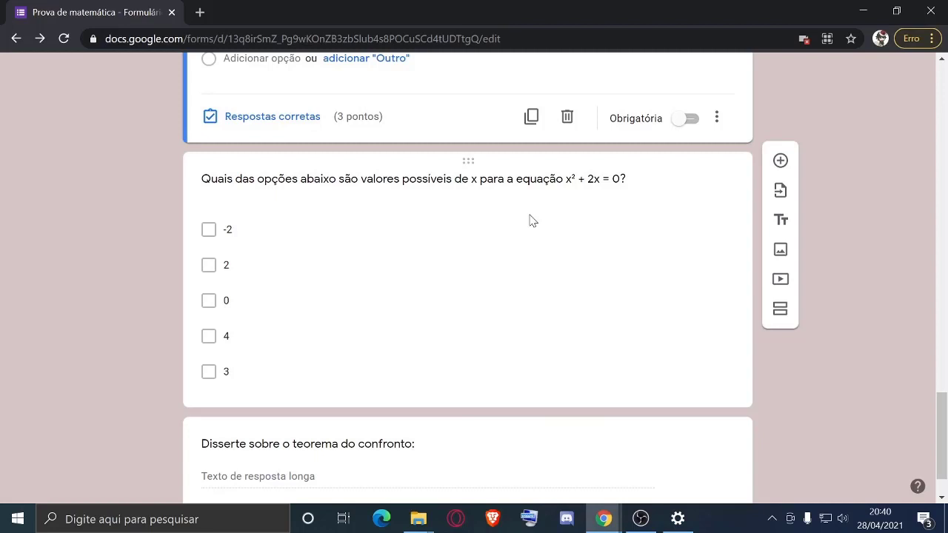
scroll(386, 165, "up", 5)
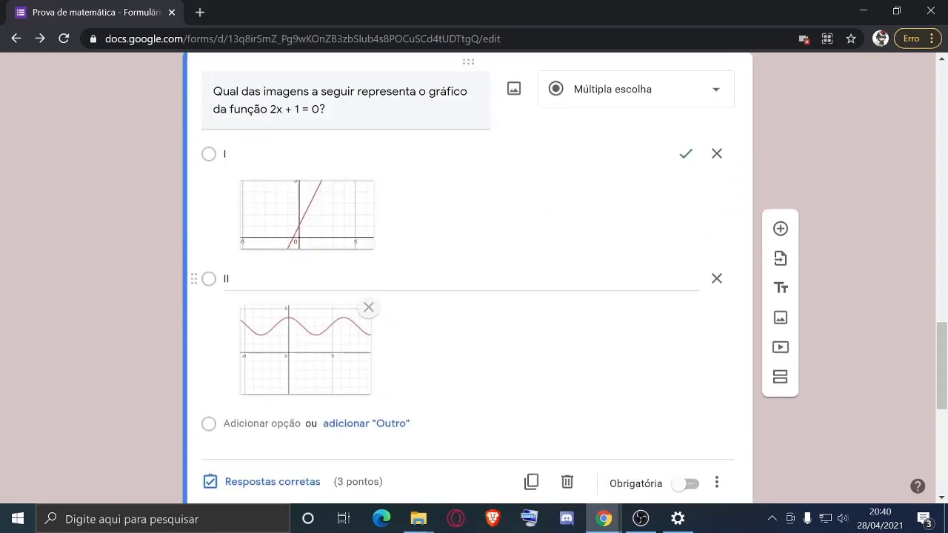
scroll(415, 213, "down", 4)
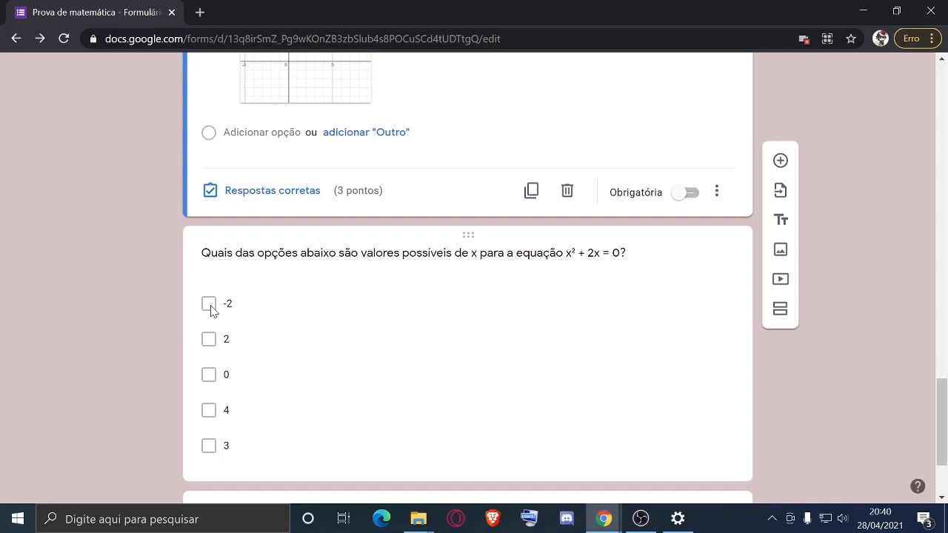
Step: Open the x² + 2x = 0 checkbox question for editing and examine which options are marked correct
scroll(211, 309, "down", 1)
left_click(204, 185)
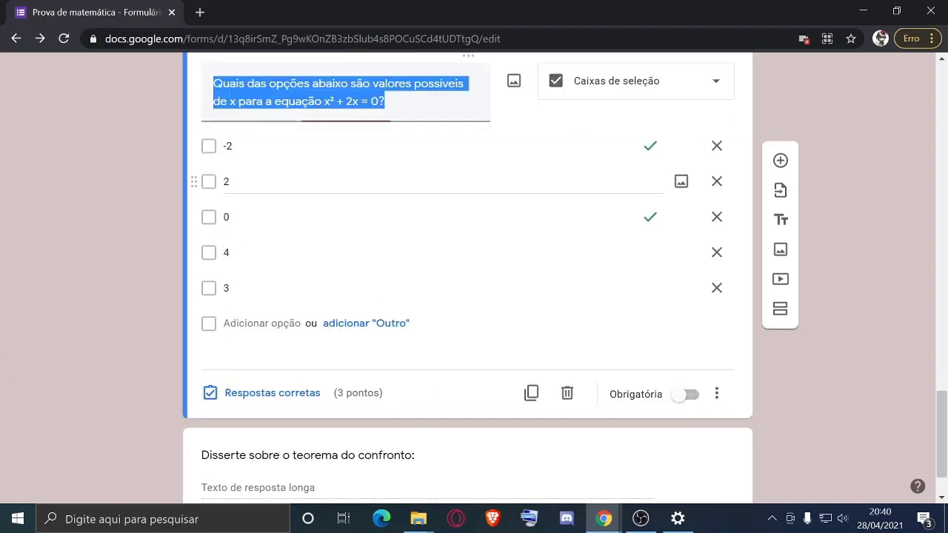
left_click(132, 242)
scroll(133, 239, "up", 2)
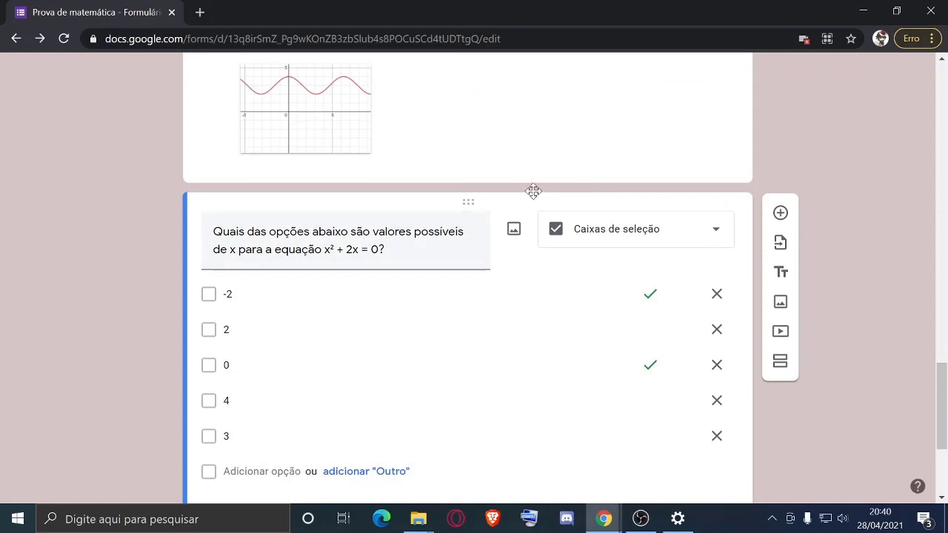
Step: Open the paragraph question "Disserte sobre o teorema do confronto:" for editing and examine its setup
scroll(605, 273, "down", 3)
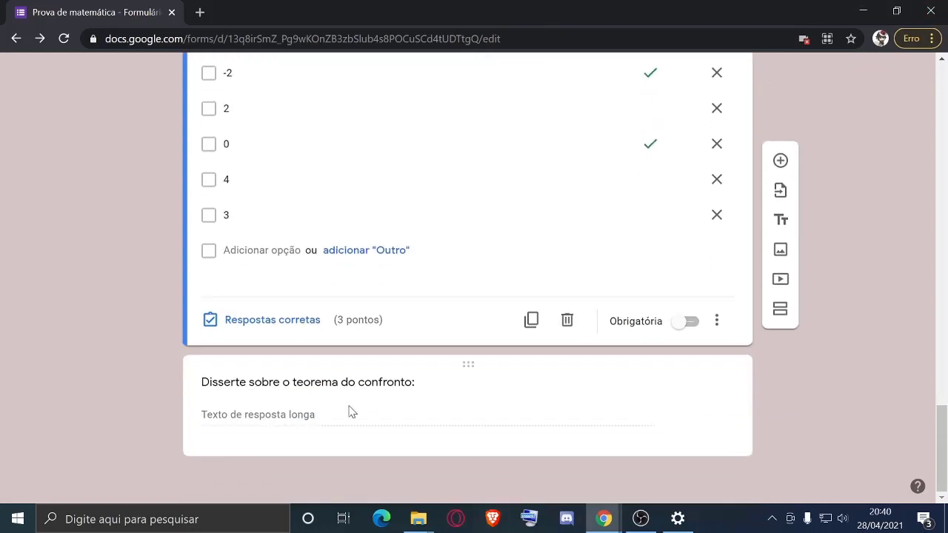
left_click(352, 411)
left_click(2, 356)
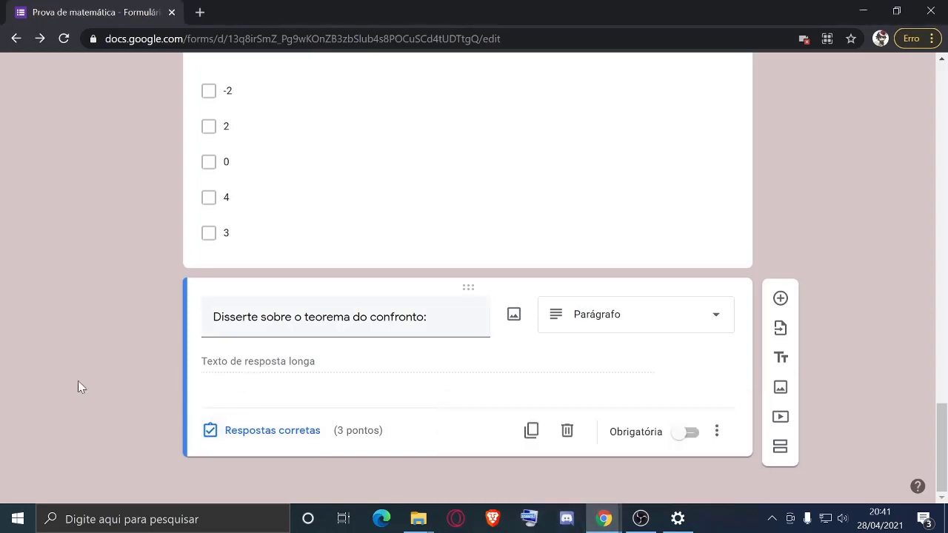
Step: Switch to the respondent view window and answer the 2x + 3 = 0 question with -3/2
mouse_move(619, 523)
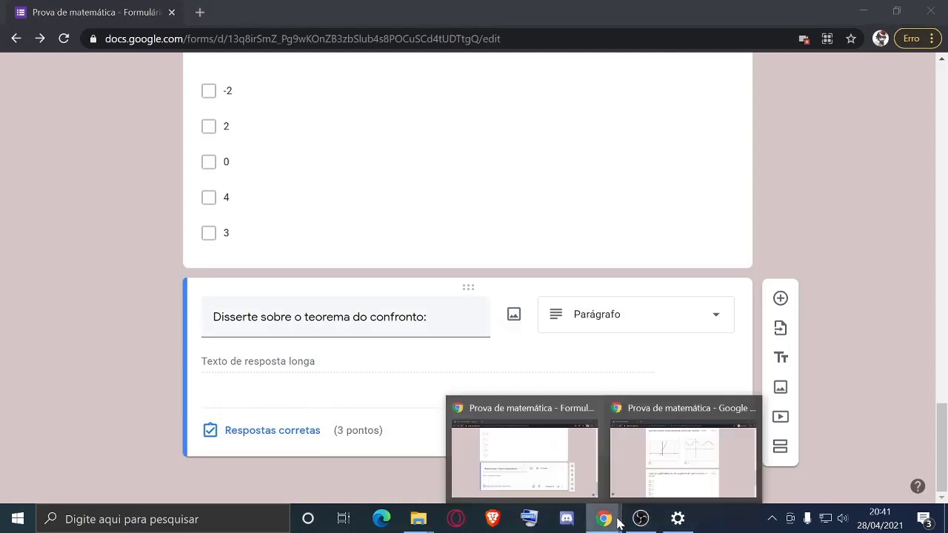
left_click(606, 494)
scroll(606, 493, "up", 15)
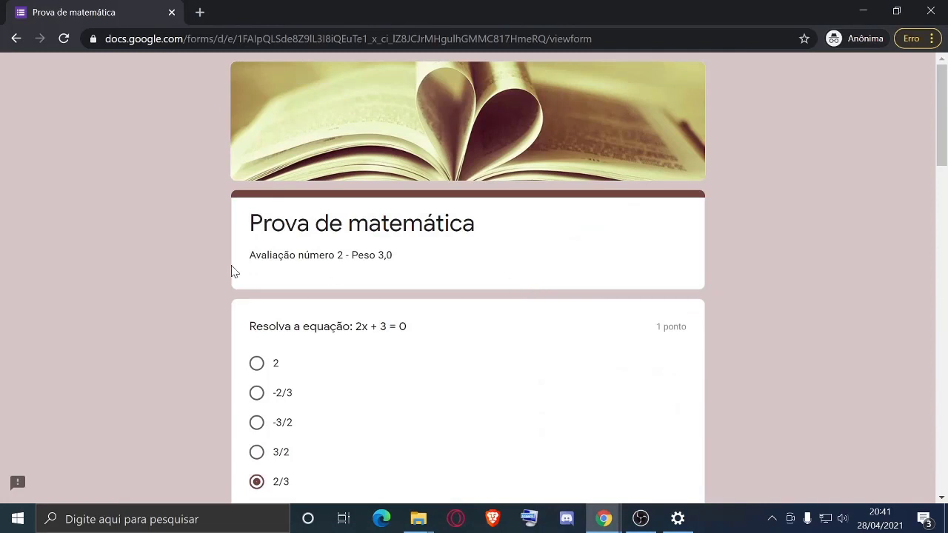
scroll(372, 275, "down", 1)
scroll(638, 298, "up", 1)
scroll(474, 157, "down", 2)
scroll(675, 159, "up", 1)
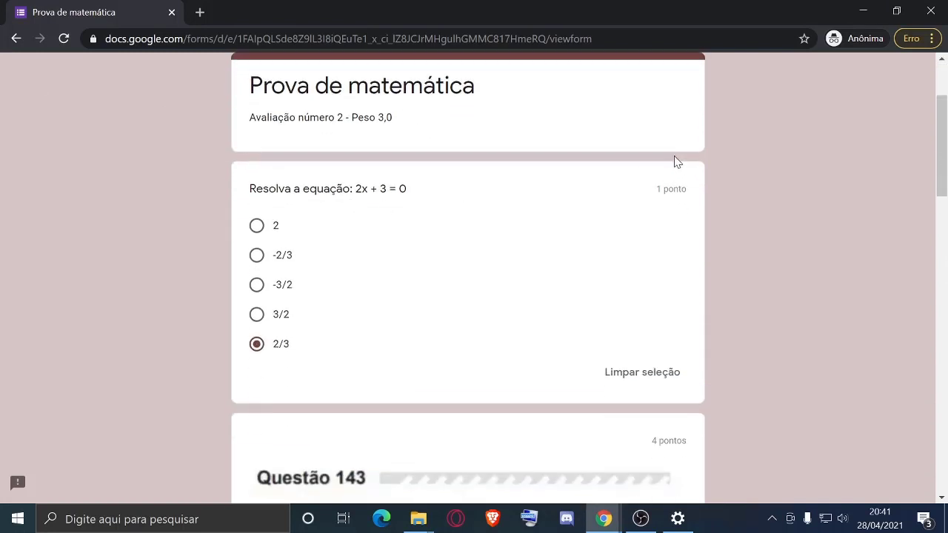
scroll(577, 259, "down", 1)
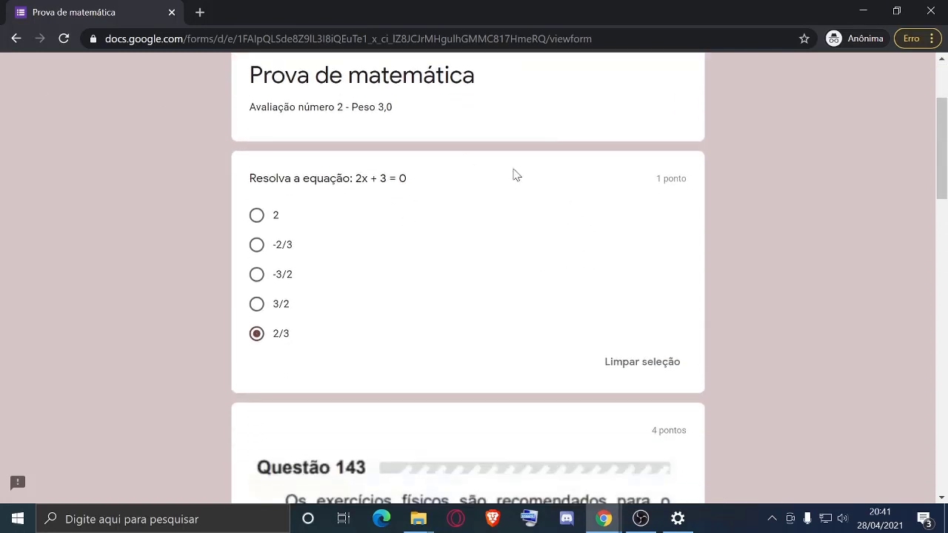
left_click(257, 245)
left_click(257, 276)
Step: Answer Questão 143 with IV and the question on the graph of 2x + 1 = 0 with I
scroll(461, 307, "down", 5)
scroll(662, 208, "down", 4)
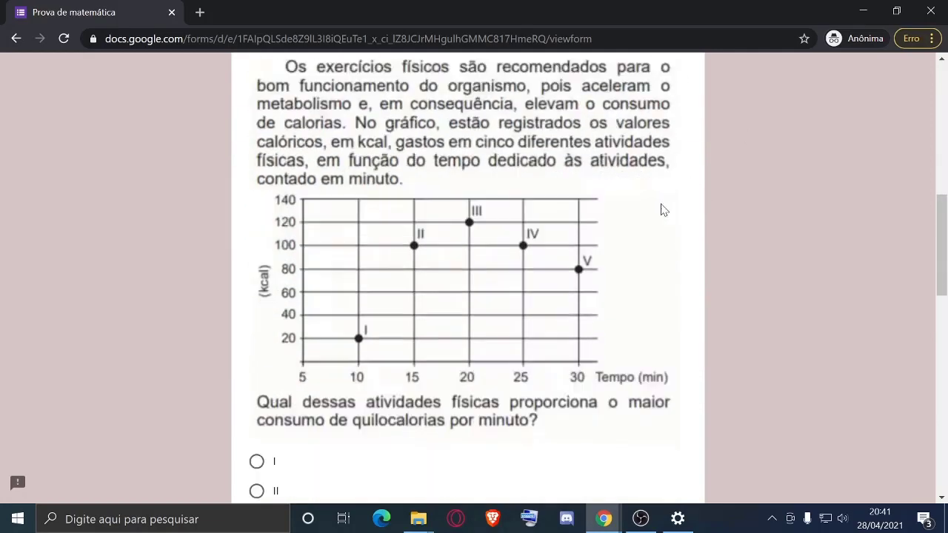
scroll(593, 217, "down", 1)
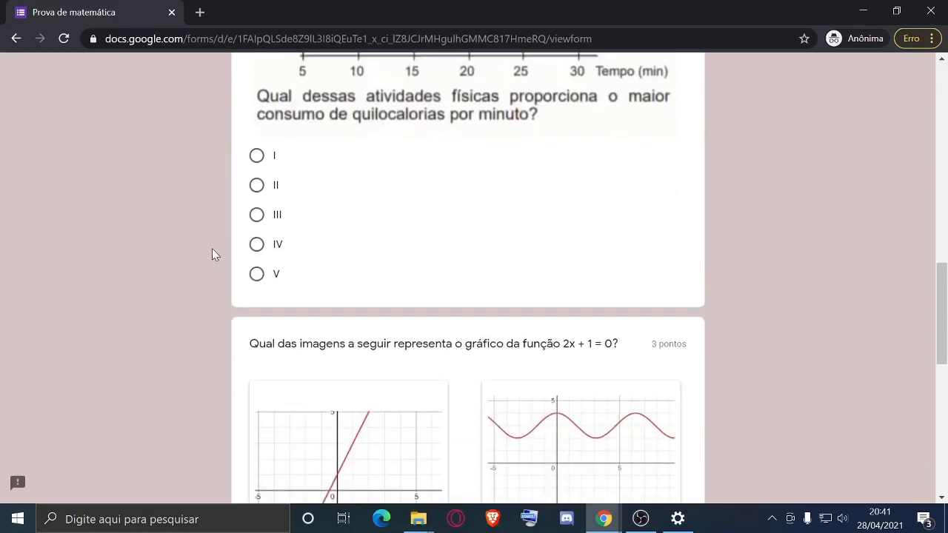
scroll(265, 240, "up", 4)
scroll(325, 211, "down", 6)
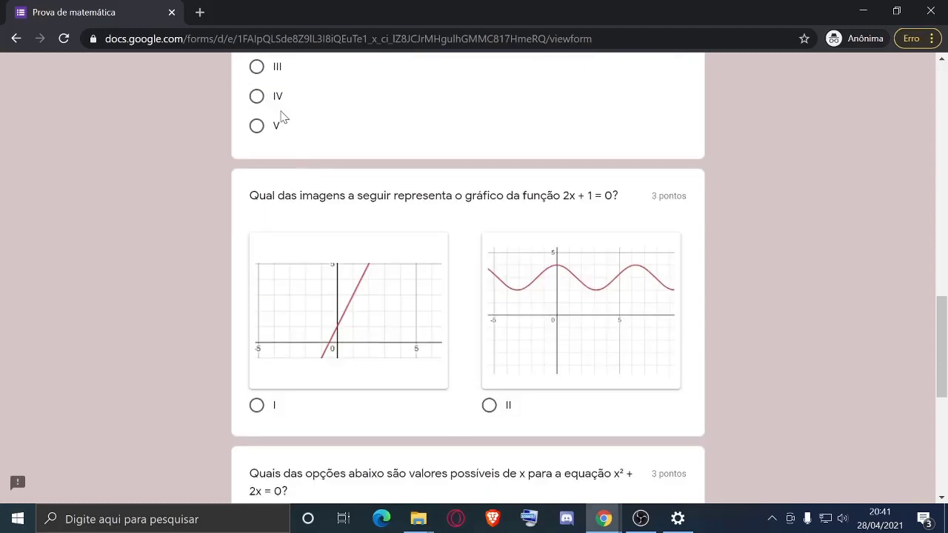
left_click(256, 97)
scroll(385, 208, "down", 2)
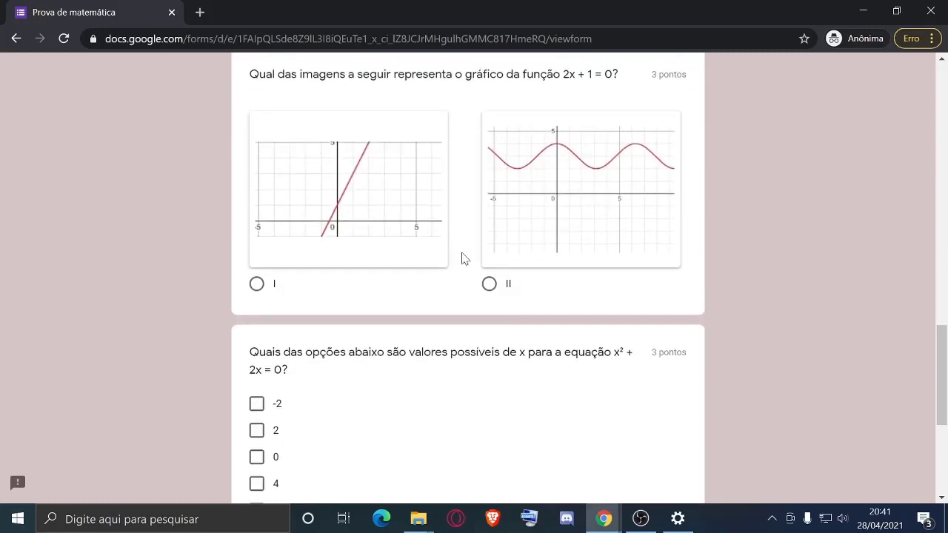
left_click(257, 284)
Step: Mark 4 and 3 for the x² + 2x = 0 question and answer the essay question with "O teorema do confronto é um teorema."
scroll(265, 274, "down", 3)
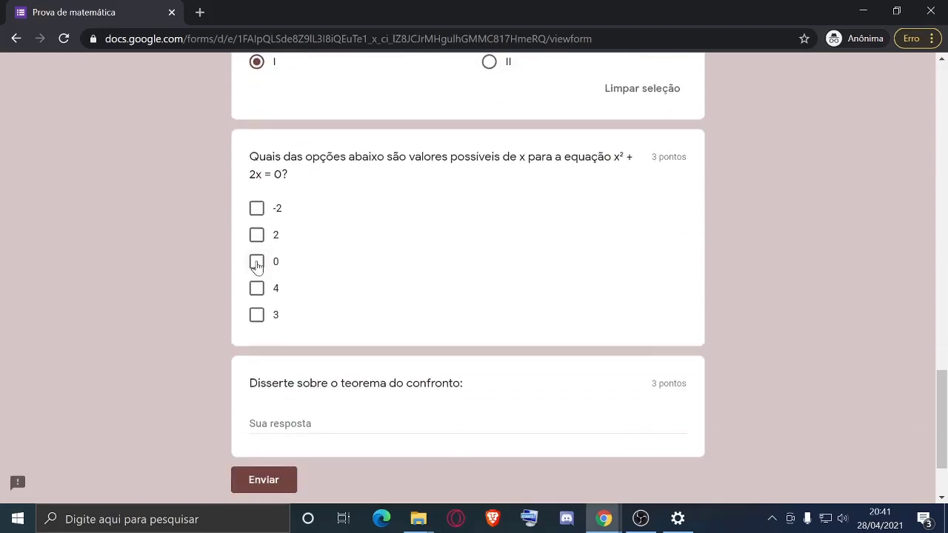
left_click(257, 263)
left_click(256, 262)
left_click(256, 289)
left_click(256, 315)
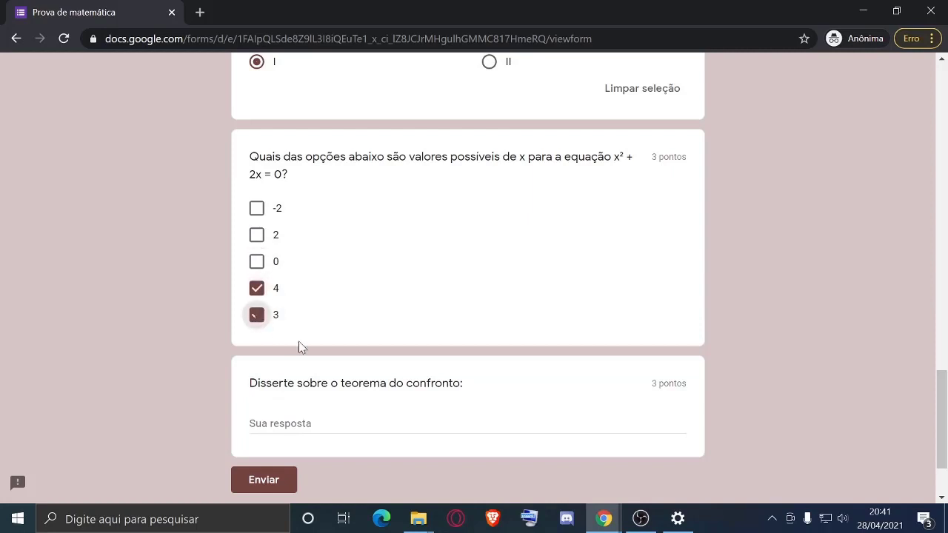
key("Tab")
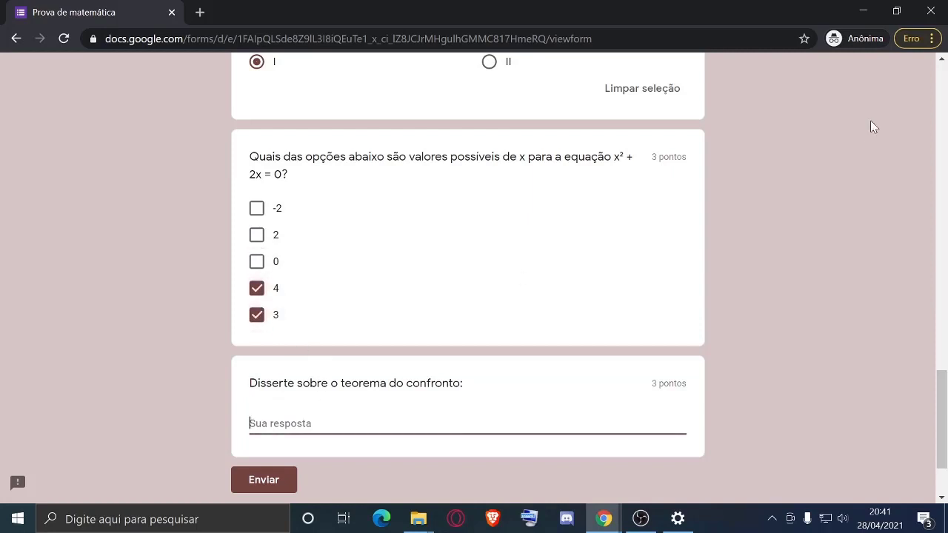
type("O teorema do confronto é um teorema.")
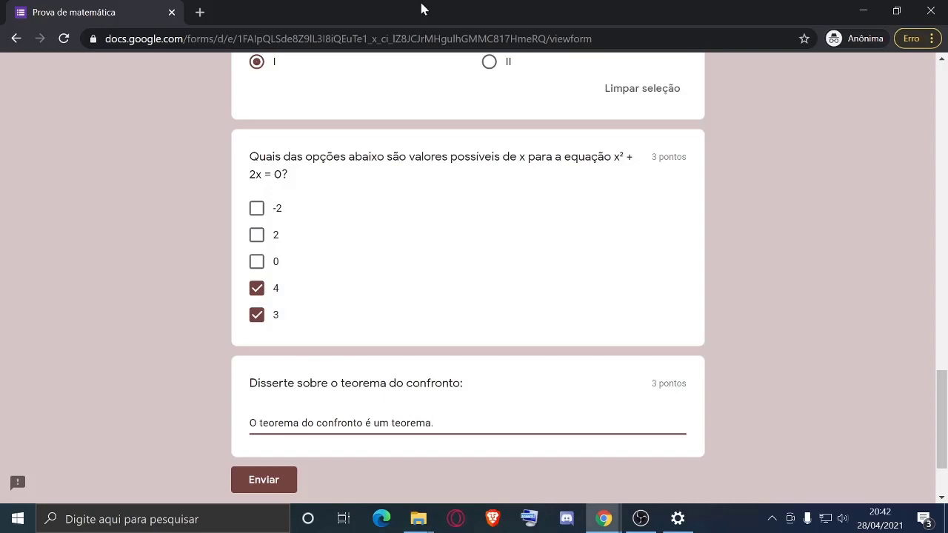
Step: Review the answers from the start of the test and submit the response
scroll(649, 205, "up", 6)
scroll(436, 132, "up", 6)
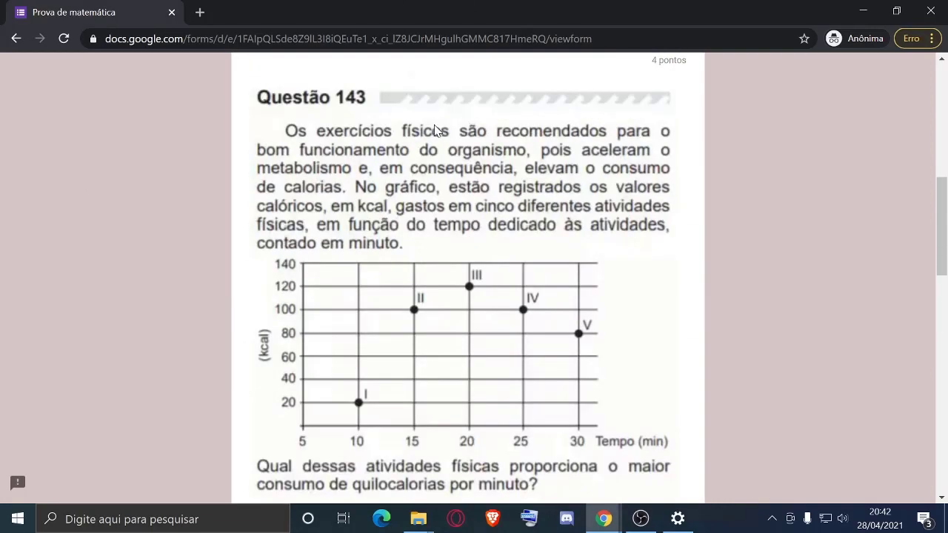
scroll(656, 254, "up", 7)
scroll(734, 203, "down", 1)
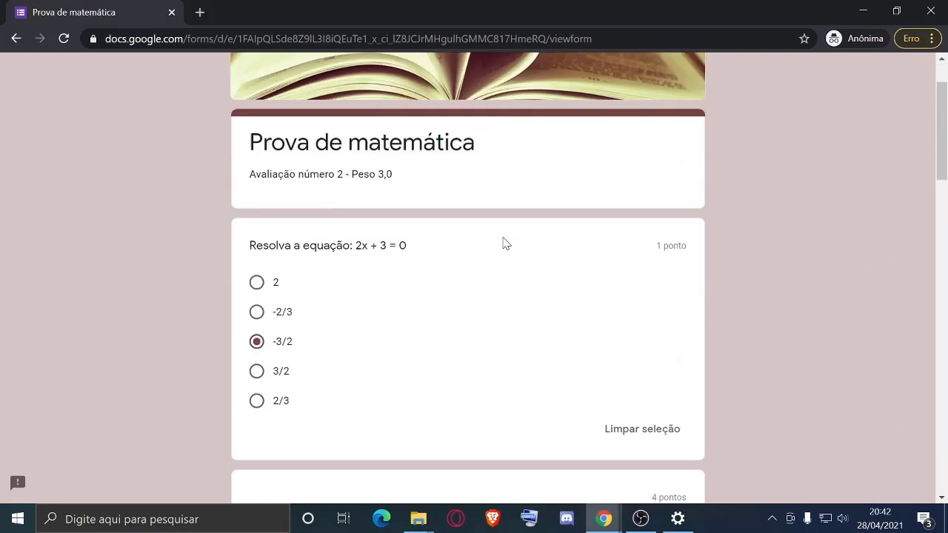
scroll(504, 244, "down", 15)
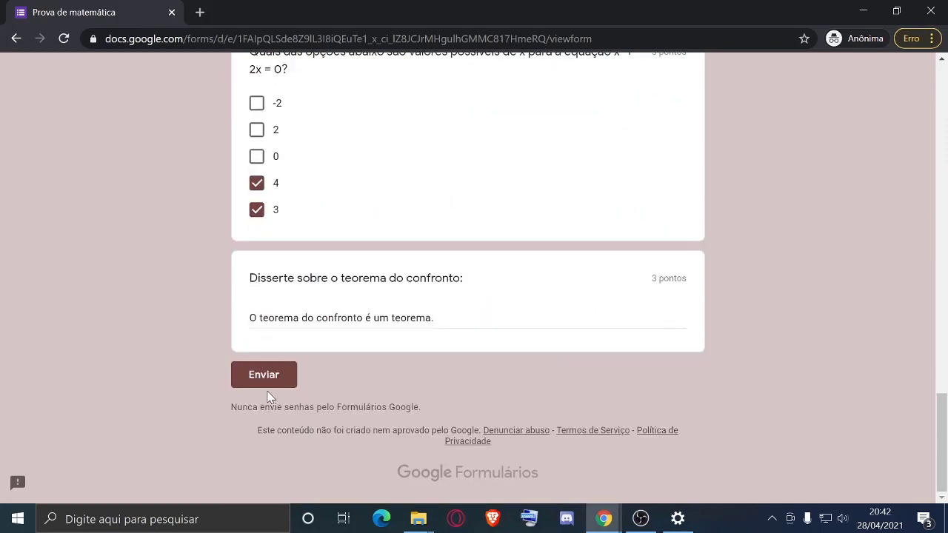
mouse_move(635, 518)
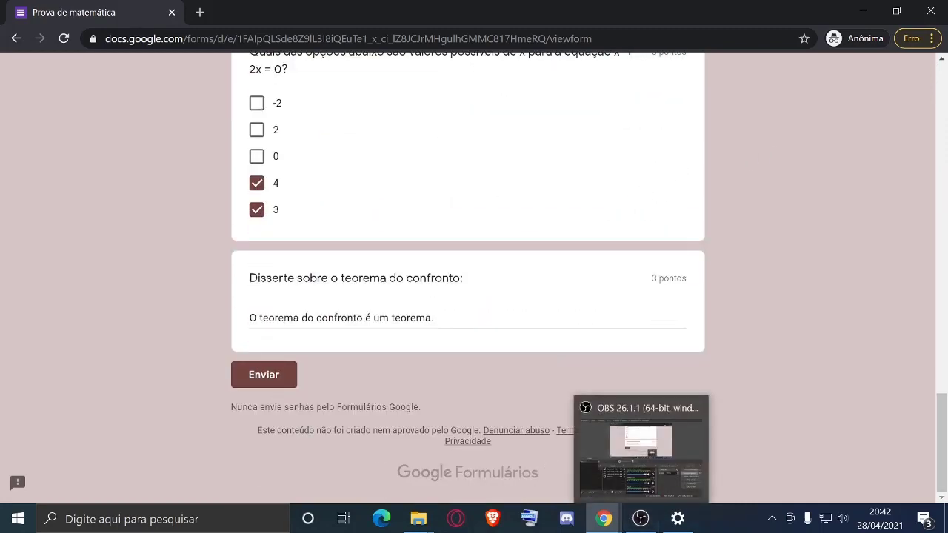
left_click(284, 391)
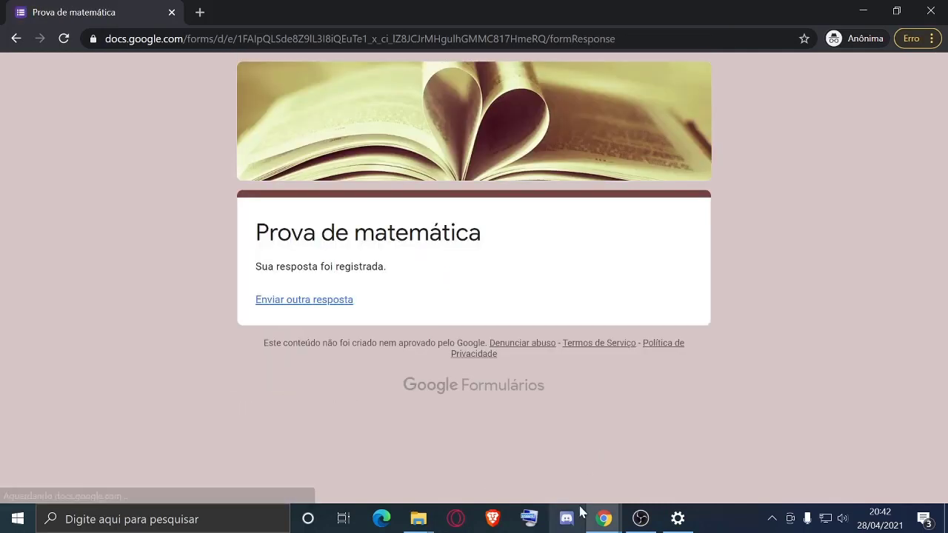
Step: Return to the form editor window, open the responses summary and examine the score statistics and point distribution
mouse_move(602, 520)
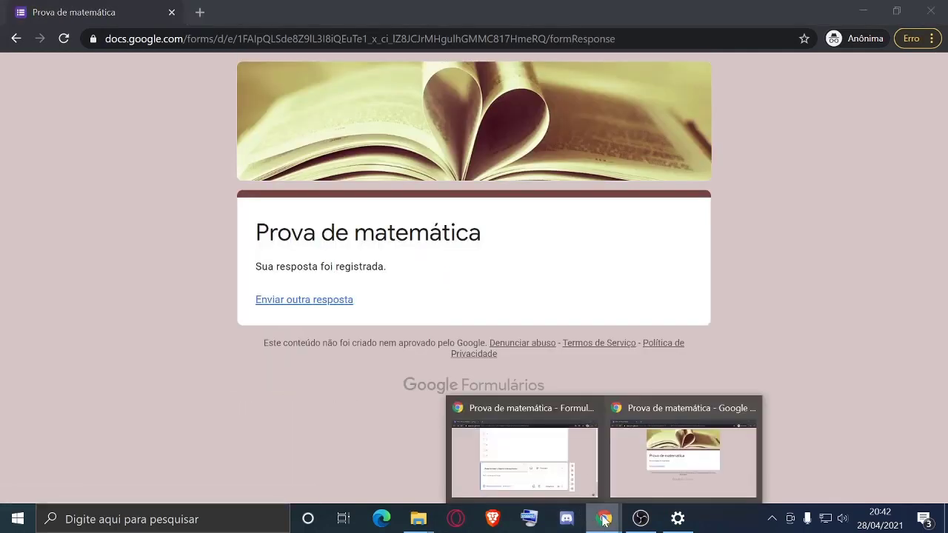
left_click(629, 454)
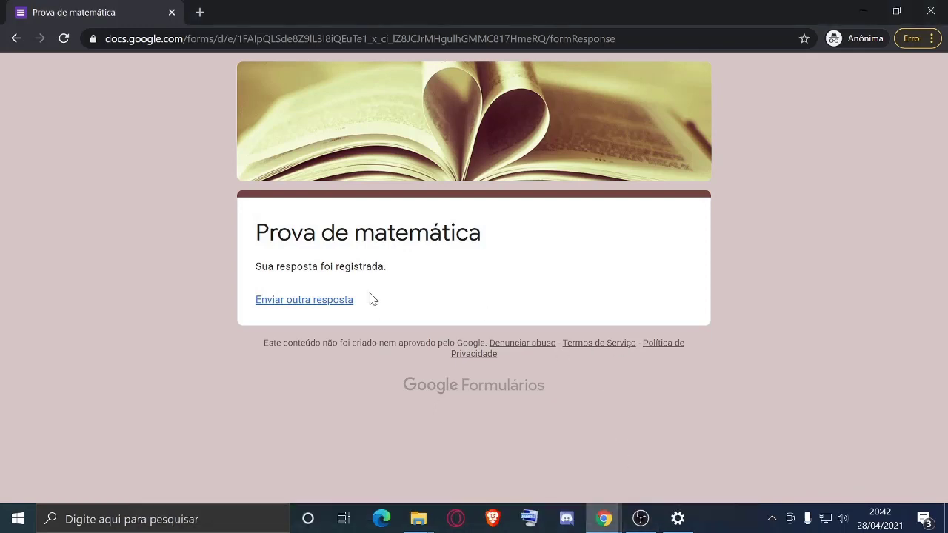
mouse_move(604, 519)
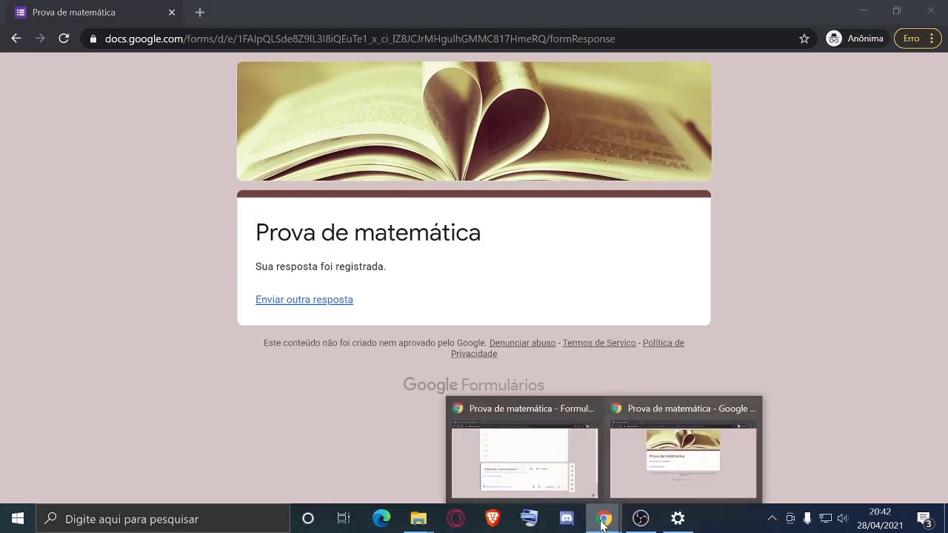
left_click(545, 488)
scroll(264, 256, "up", 20)
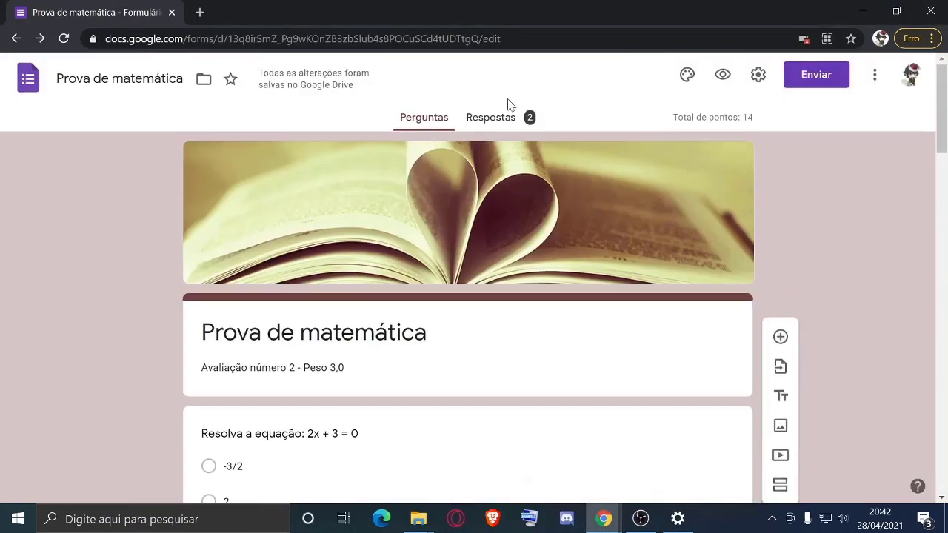
left_click(498, 119)
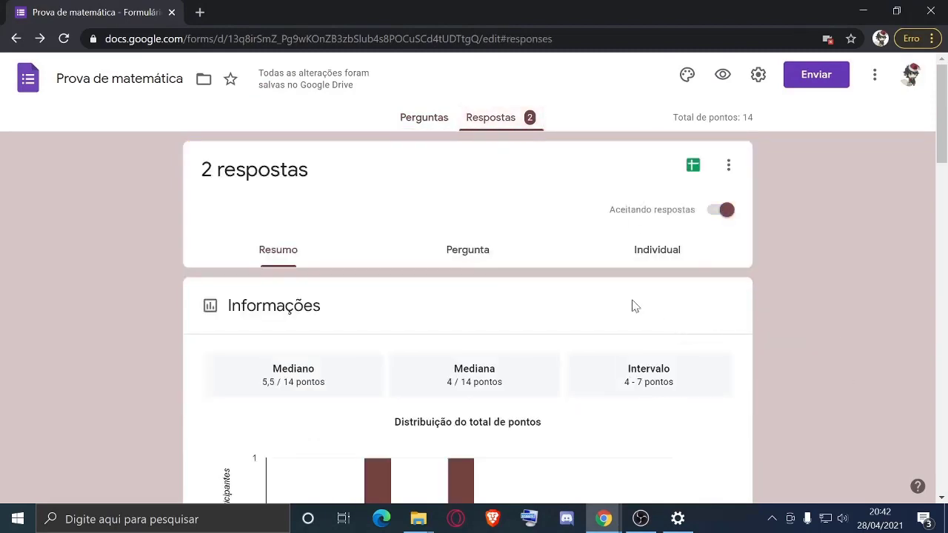
scroll(574, 249, "down", 1)
scroll(583, 300, "down", 2)
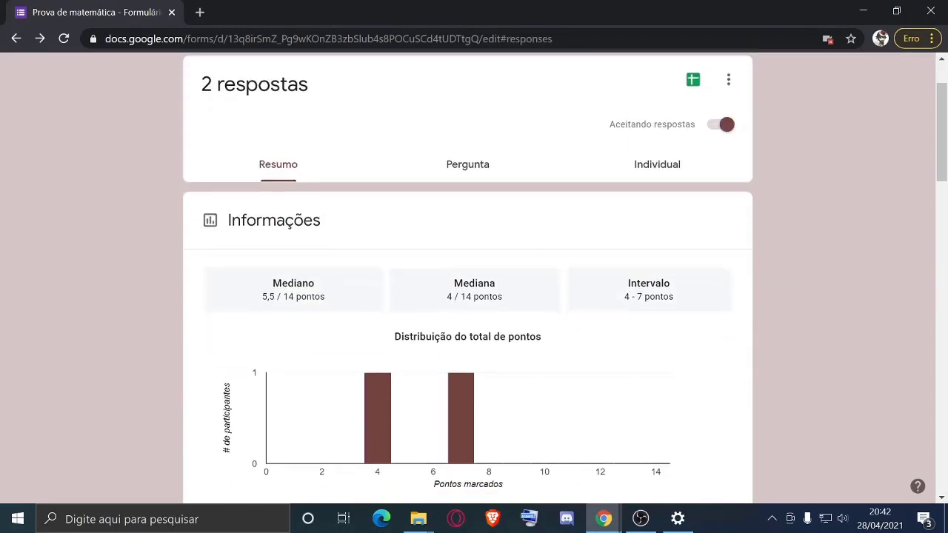
Step: Examine the responses summary, from the score statistics and frequently missed questions to each question's answer chart and the essay answers
scroll(583, 300, "down", 4)
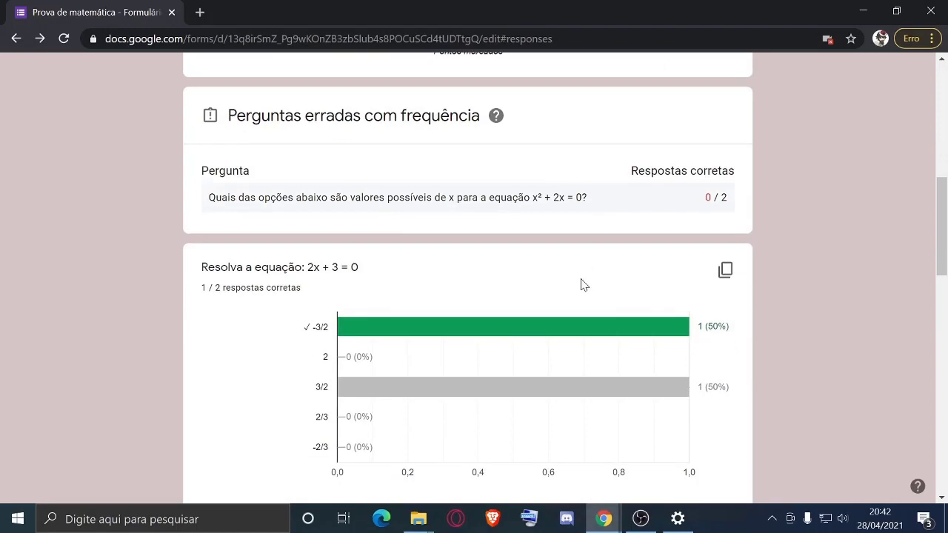
scroll(563, 300, "up", 7)
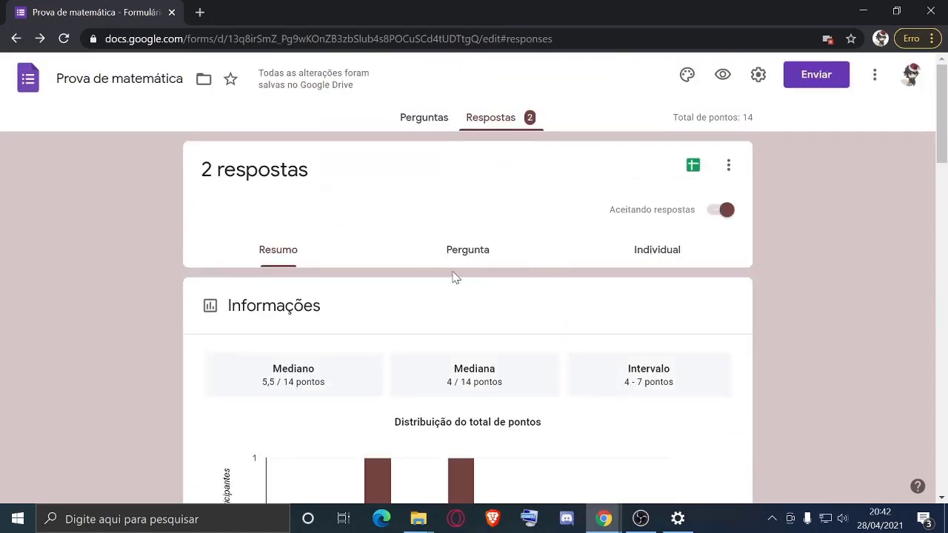
scroll(455, 277, "down", 1)
scroll(296, 211, "up", 1)
scroll(294, 328, "down", 2)
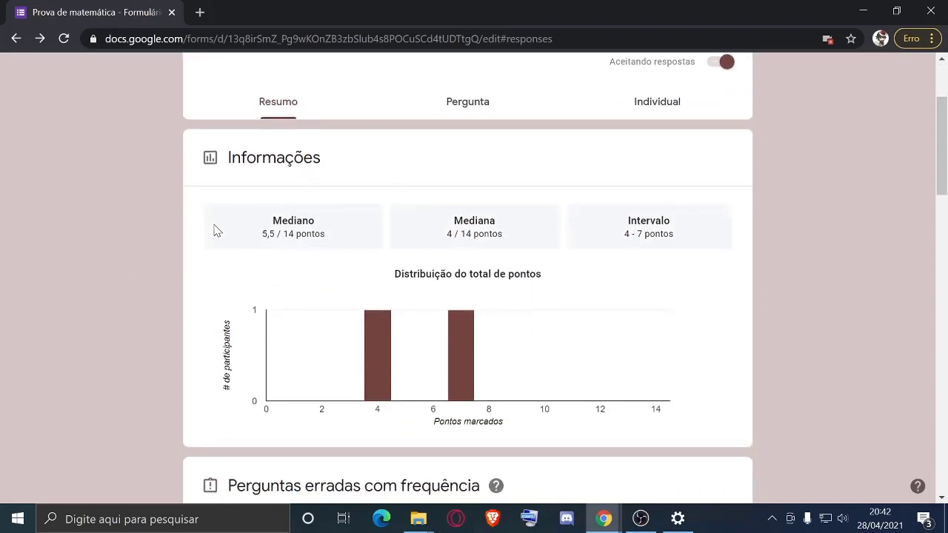
scroll(508, 353, "down", 5)
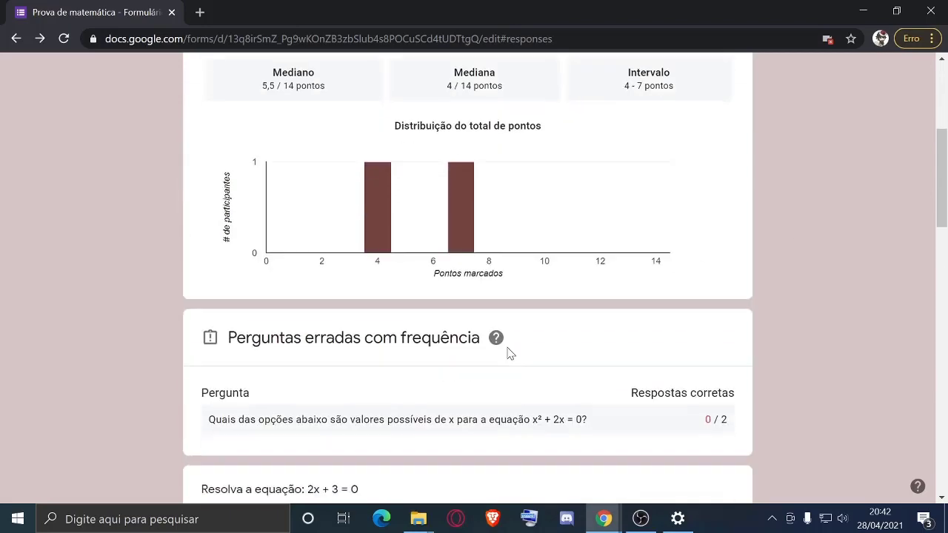
scroll(315, 146, "down", 2)
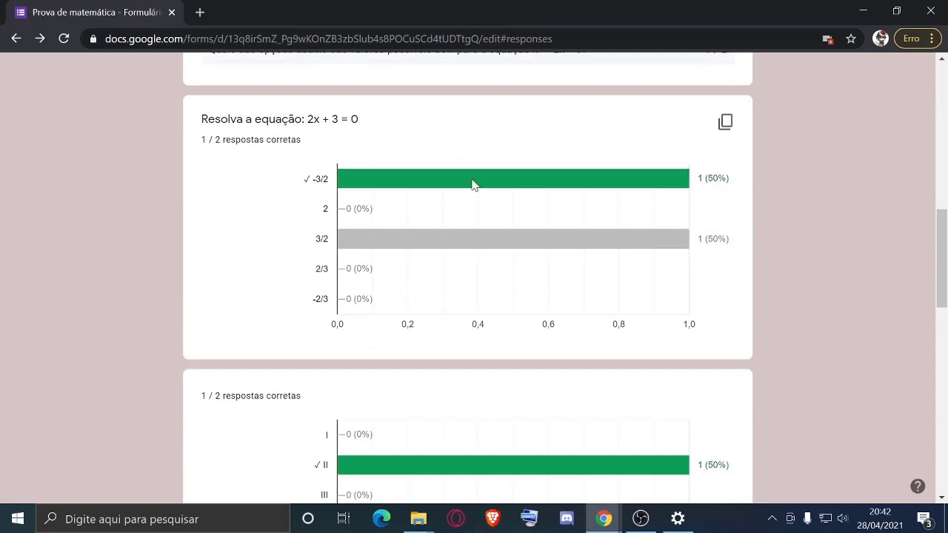
scroll(353, 471, "down", 1)
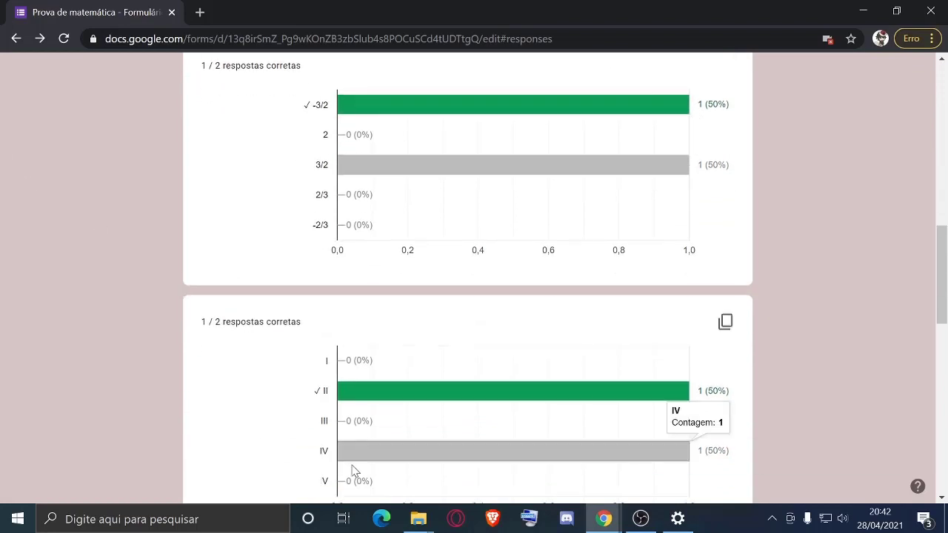
scroll(410, 423, "down", 3)
scroll(529, 290, "down", 8)
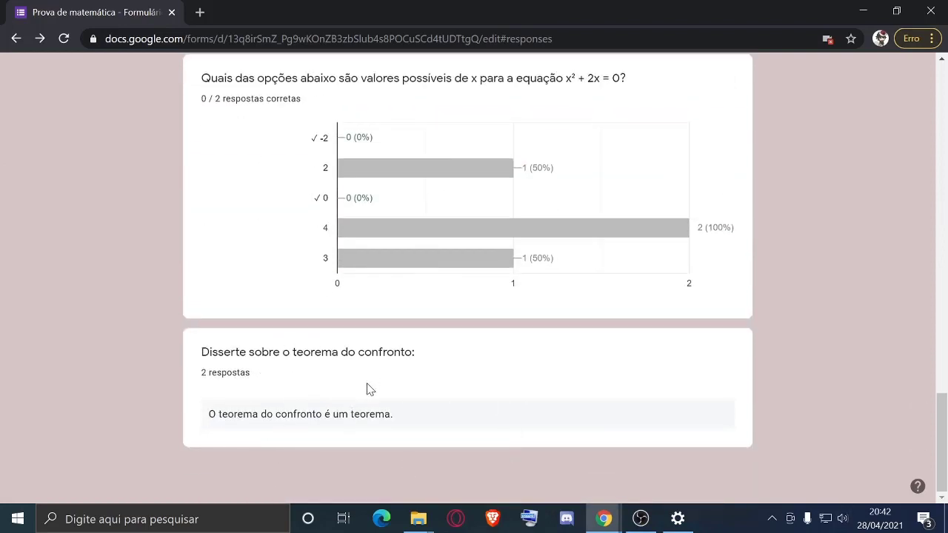
scroll(368, 387, "up", 10)
scroll(444, 326, "up", 5)
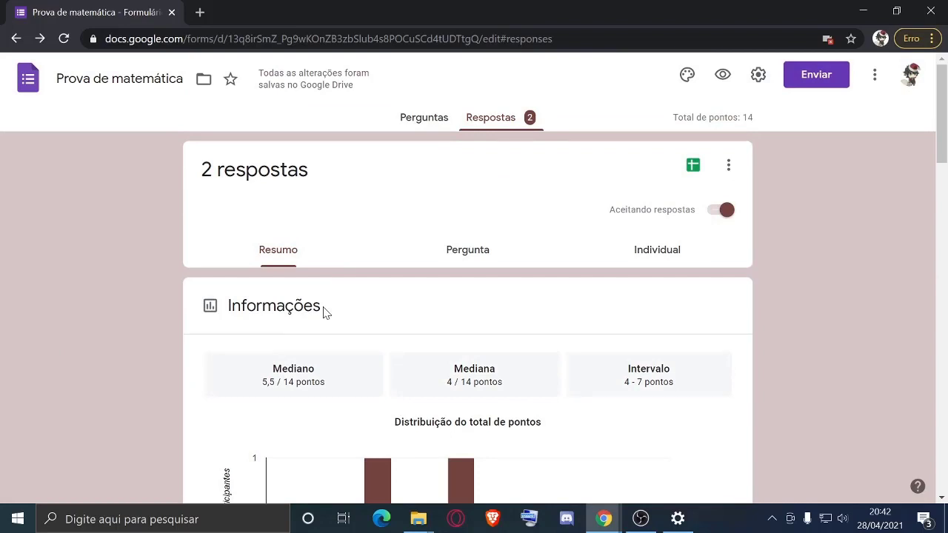
Step: View the responses by question and examine the graded answers and points for "Resolva a equação: 2x + 3 = 0"
left_click(424, 261)
scroll(448, 331, "down", 3)
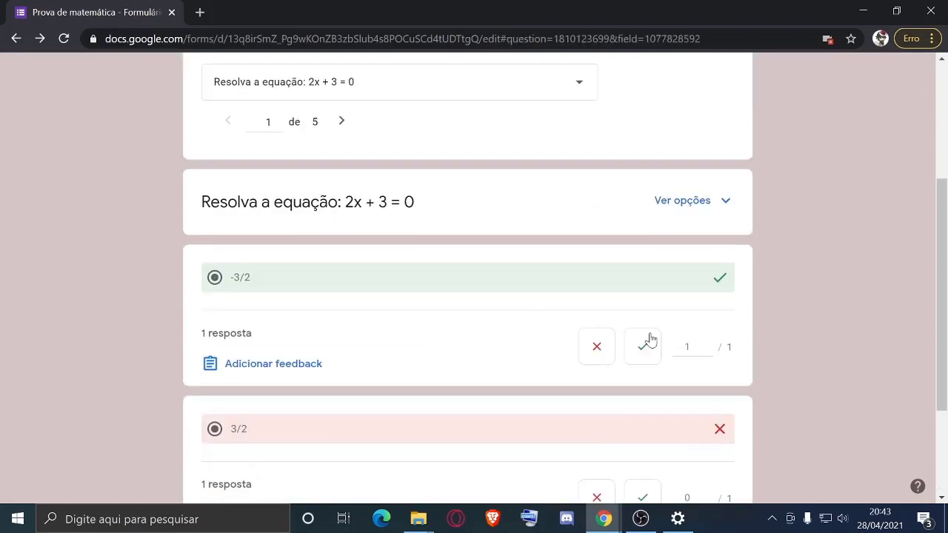
scroll(222, 319, "down", 1)
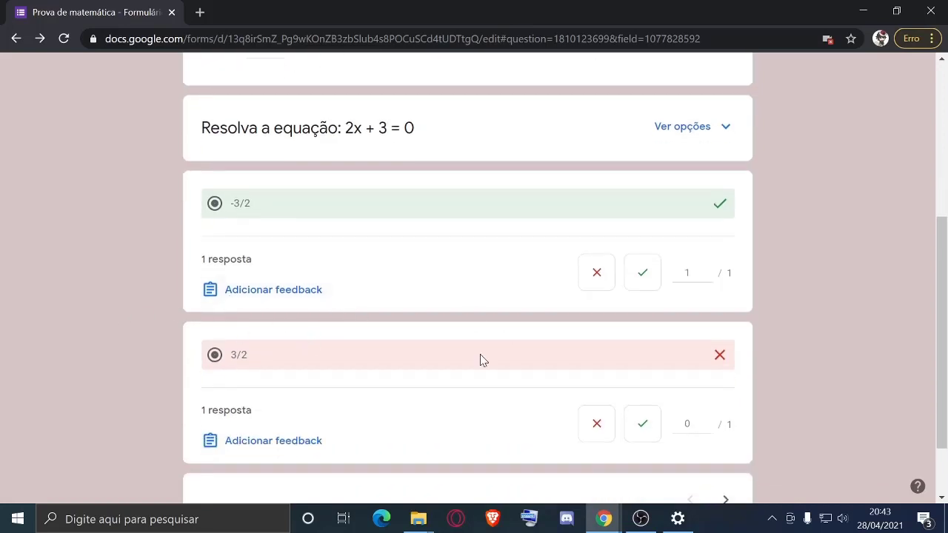
scroll(442, 192, "down", 1)
scroll(269, 277, "up", 2)
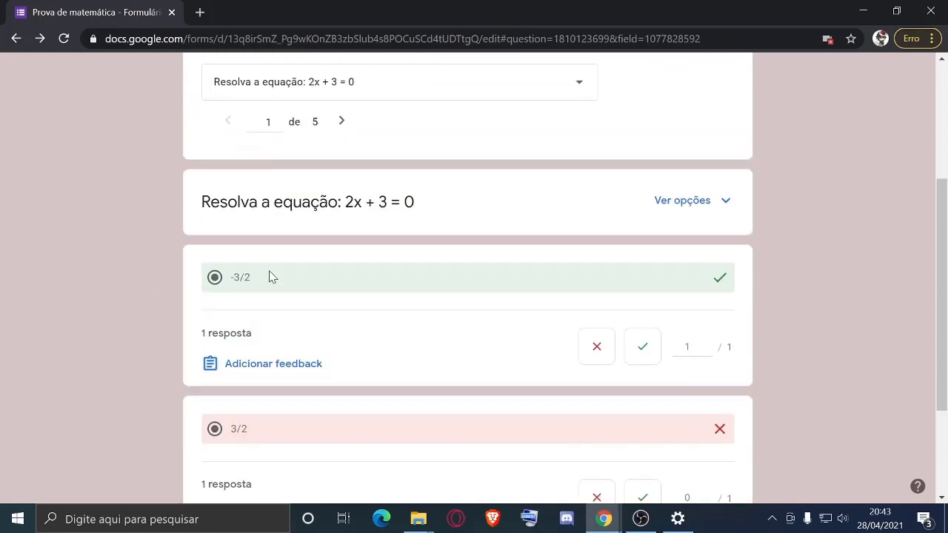
scroll(300, 292, "up", 2)
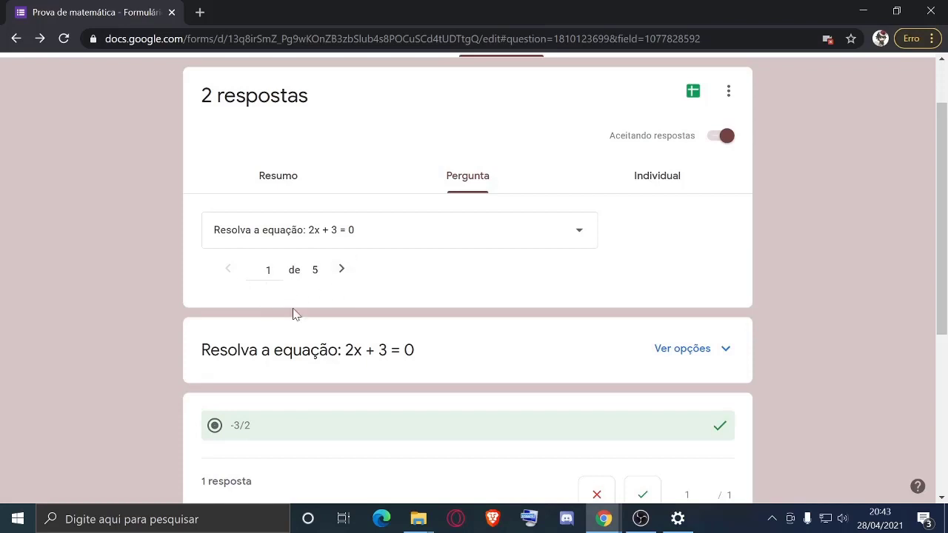
scroll(345, 339, "down", 1)
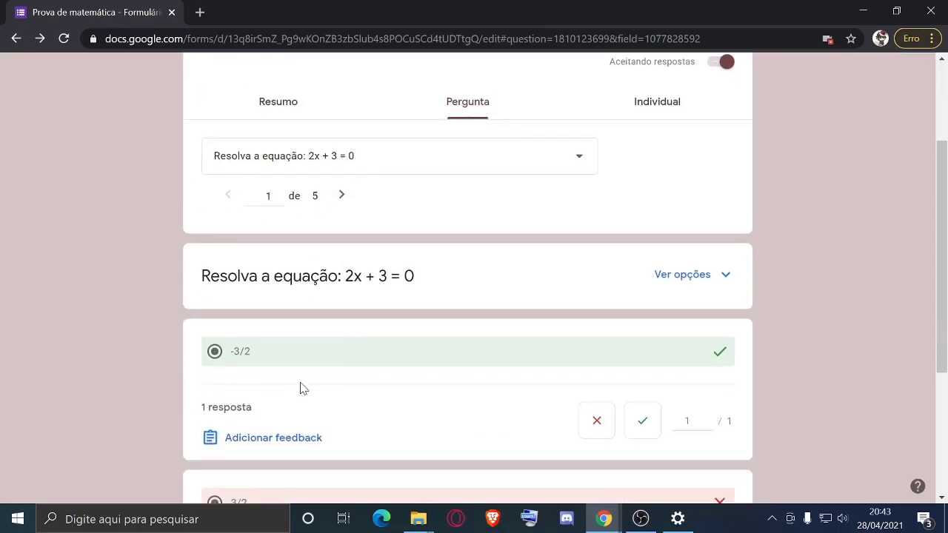
scroll(322, 381, "up", 1)
scroll(328, 391, "down", 1)
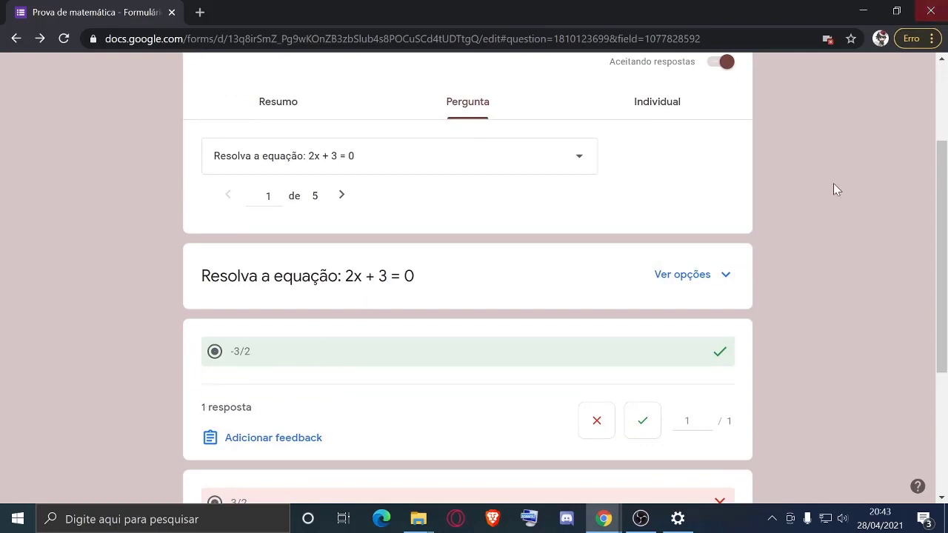
scroll(390, 415, "down", 2)
scroll(629, 326, "down", 1)
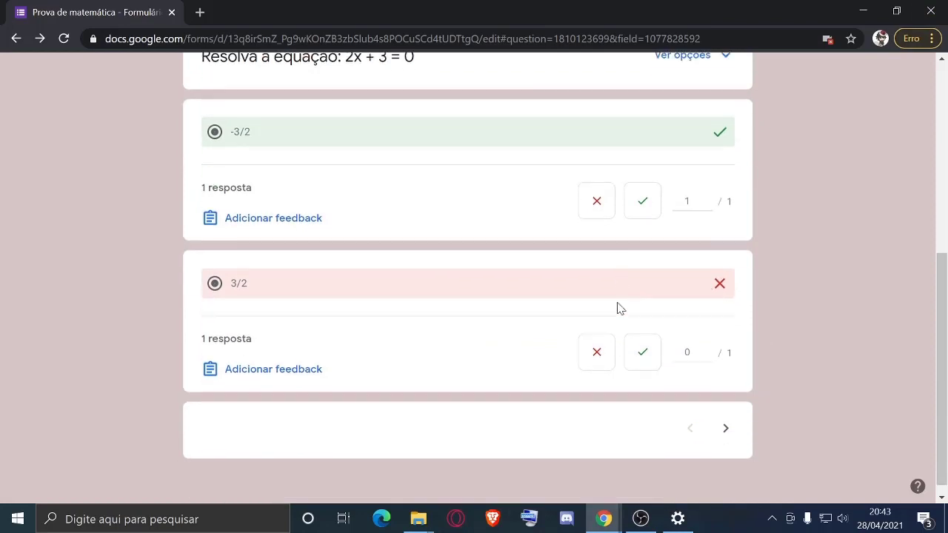
Step: Go to question 2 of 5 and examine its graded answers and points
scroll(495, 288, "up", 3)
left_click(341, 191)
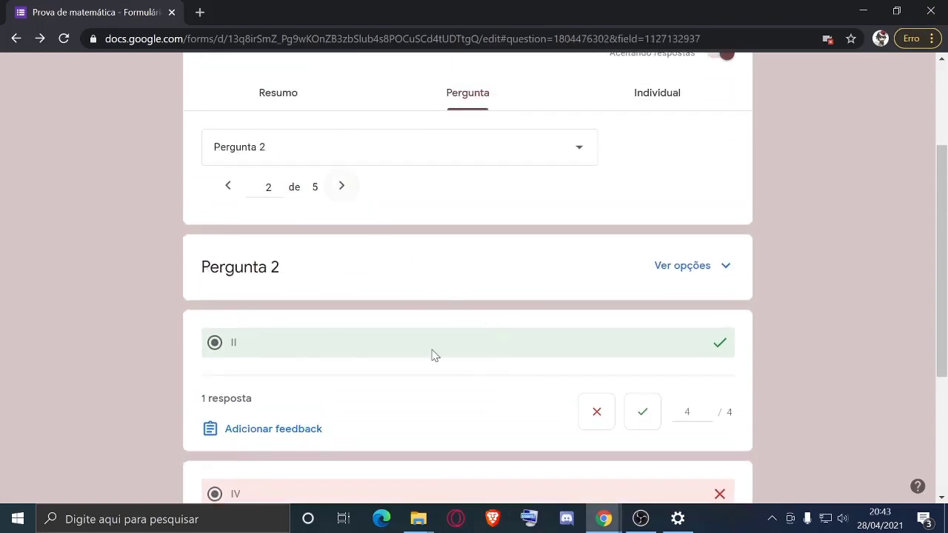
scroll(414, 340, "down", 3)
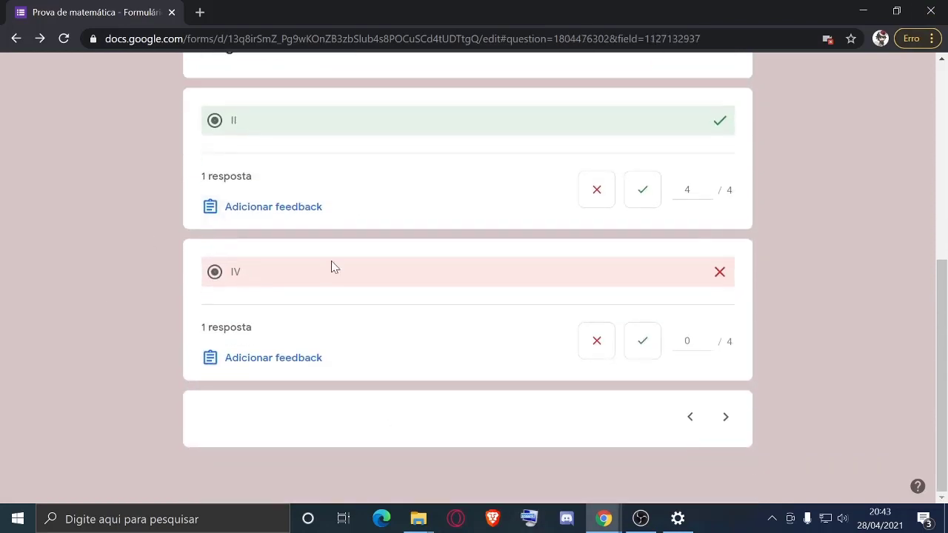
scroll(330, 267, "up", 3)
scroll(381, 264, "up", 1)
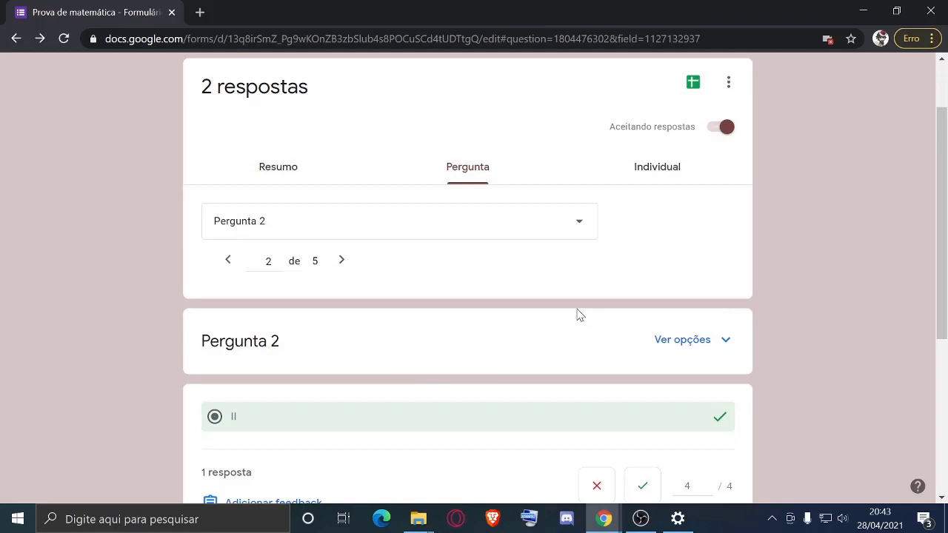
Step: View the individual responses and examine the first respondent's total score and graded answer to 2x + 3 = 0
left_click(652, 187)
scroll(339, 250, "down", 2)
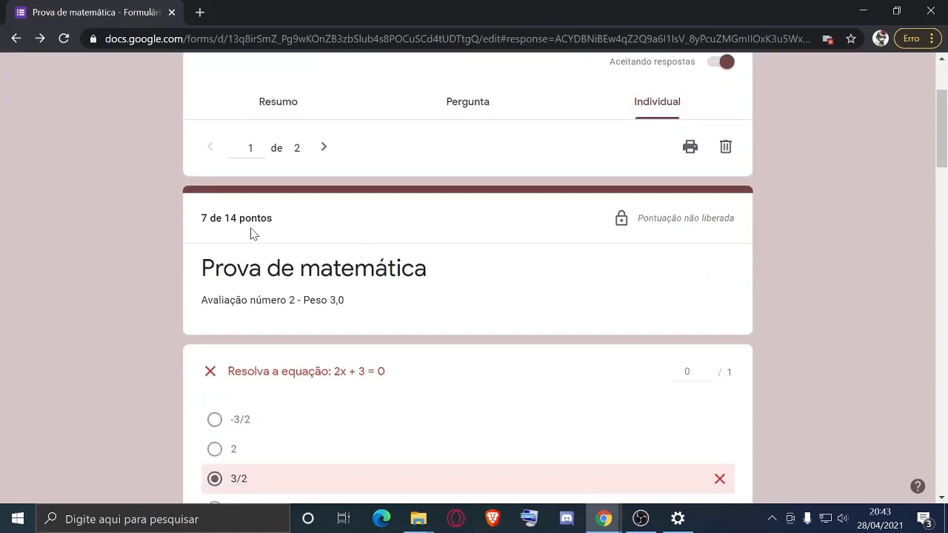
scroll(146, 174, "down", 1)
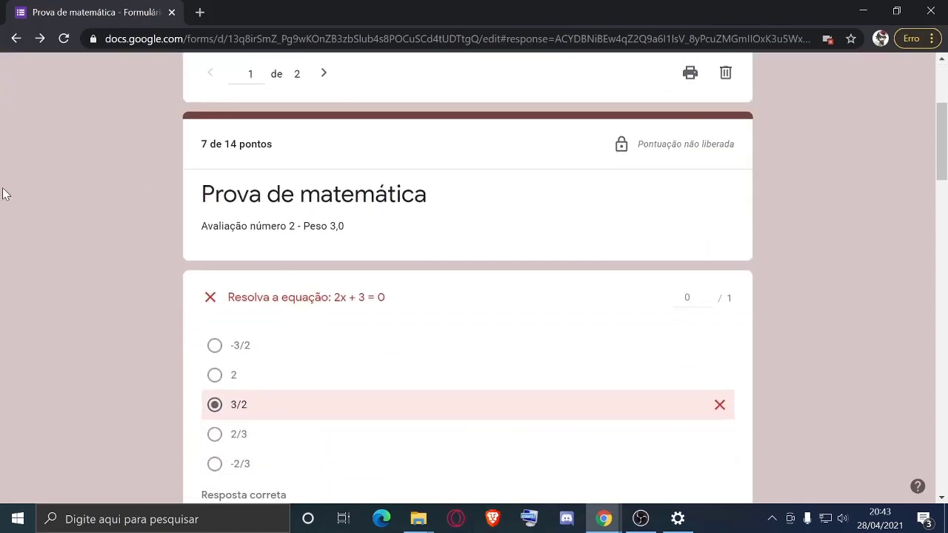
scroll(628, 306, "down", 1)
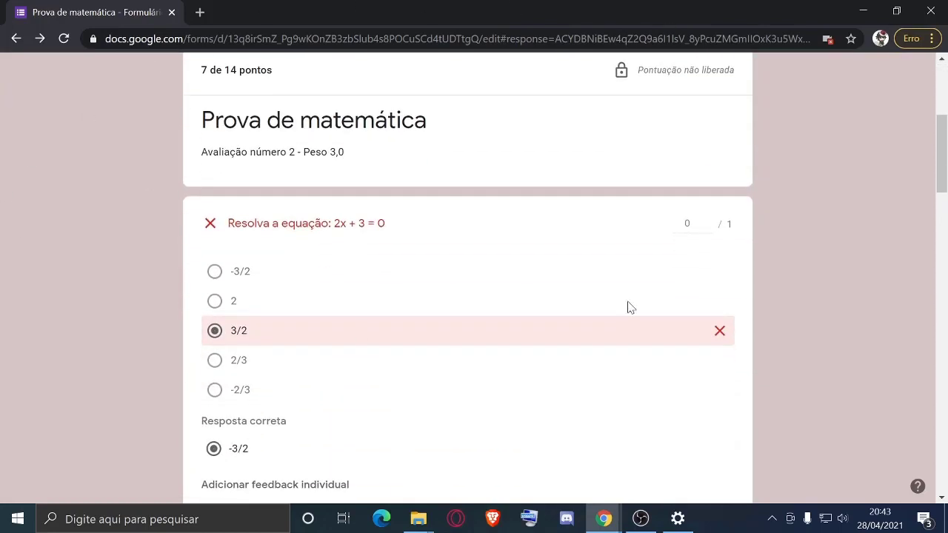
scroll(252, 269, "up", 2)
scroll(271, 292, "down", 3)
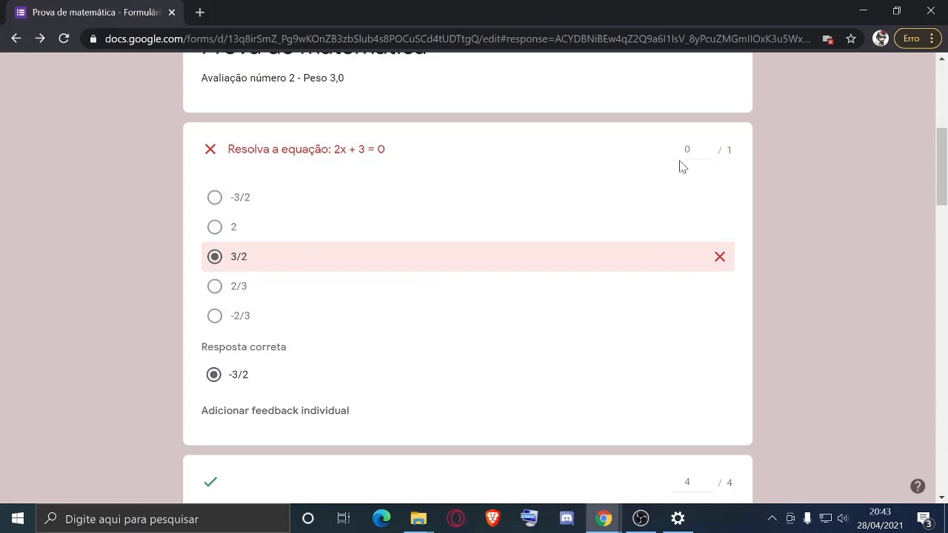
scroll(696, 234, "down", 1)
Step: Give the first respondent's 2x + 3 = 0 answer 1 point and save the grading change
scroll(148, 392, "up", 2)
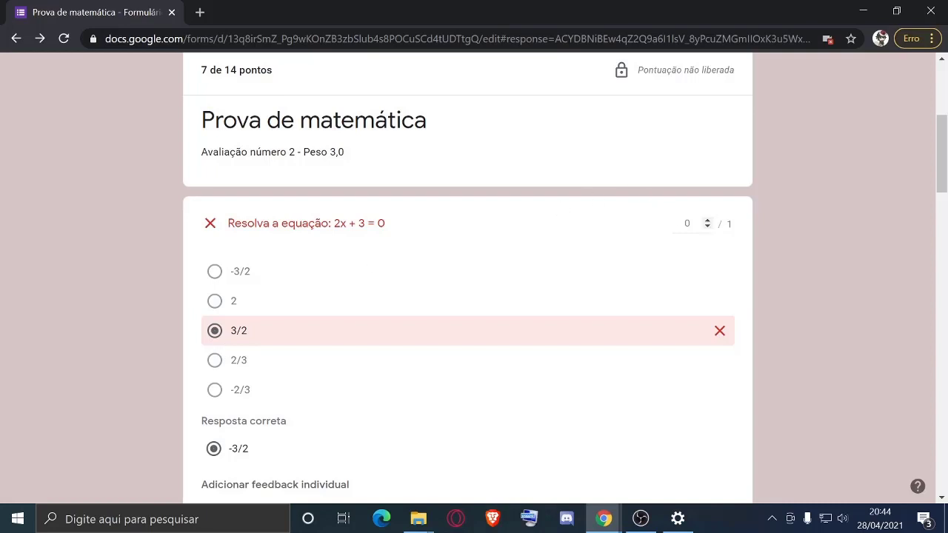
left_click_drag(688, 224, 648, 218)
type("1")
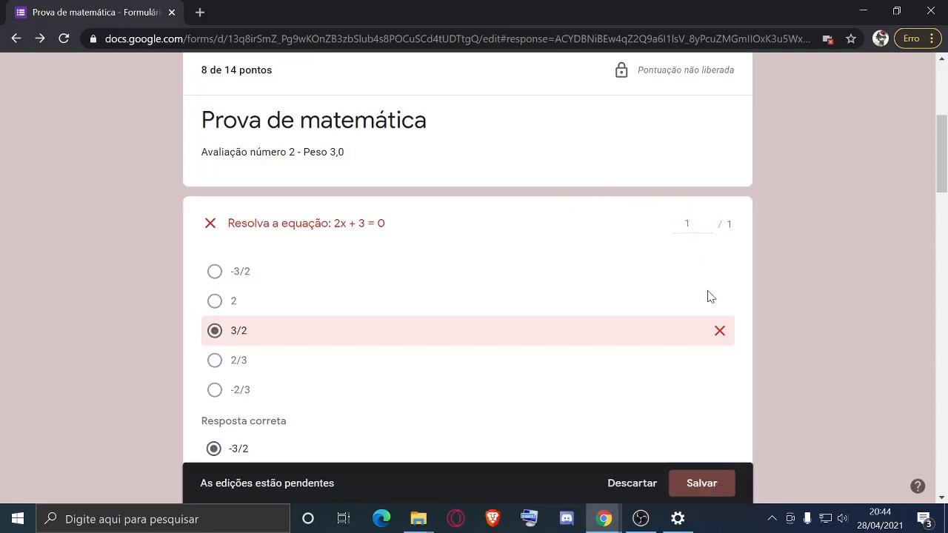
left_click(703, 489)
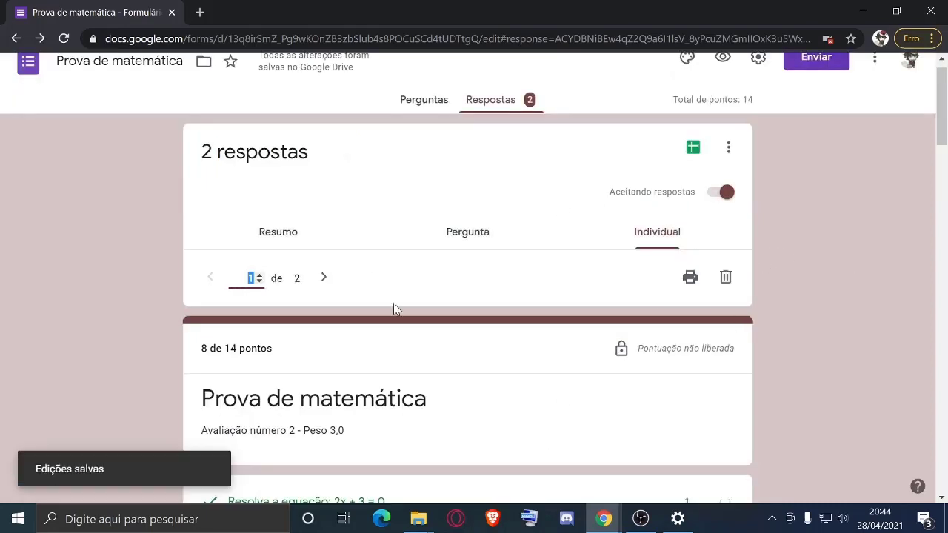
Step: Review the first respondent's graded test from 2x + 3 = 0 through Questão 143 to the x² + 2x = 0 question
scroll(629, 262, "down", 3)
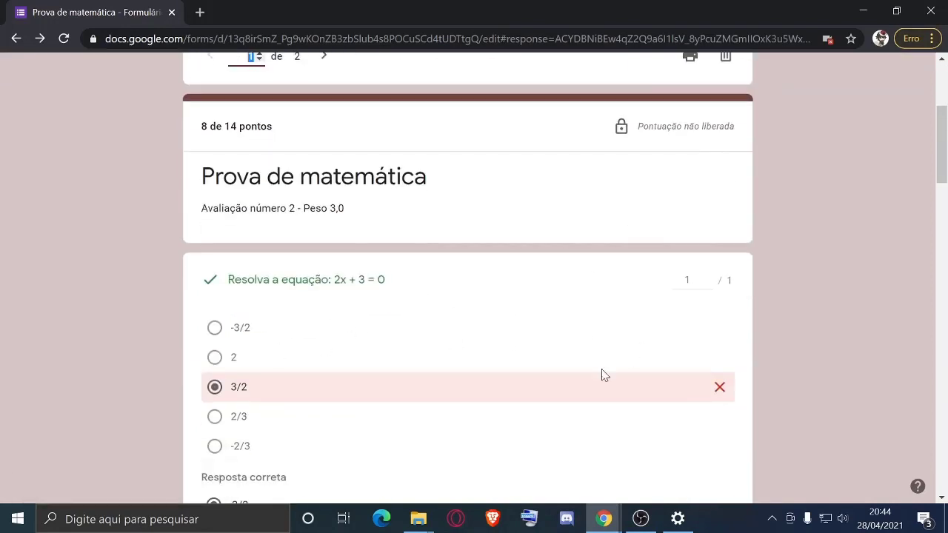
scroll(515, 373, "down", 1)
scroll(374, 352, "down", 2)
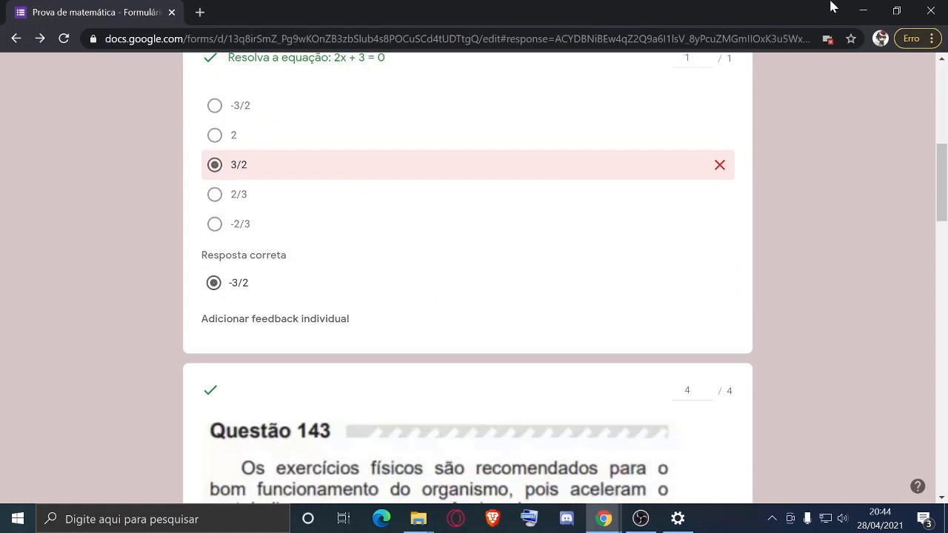
scroll(140, 382, "down", 5)
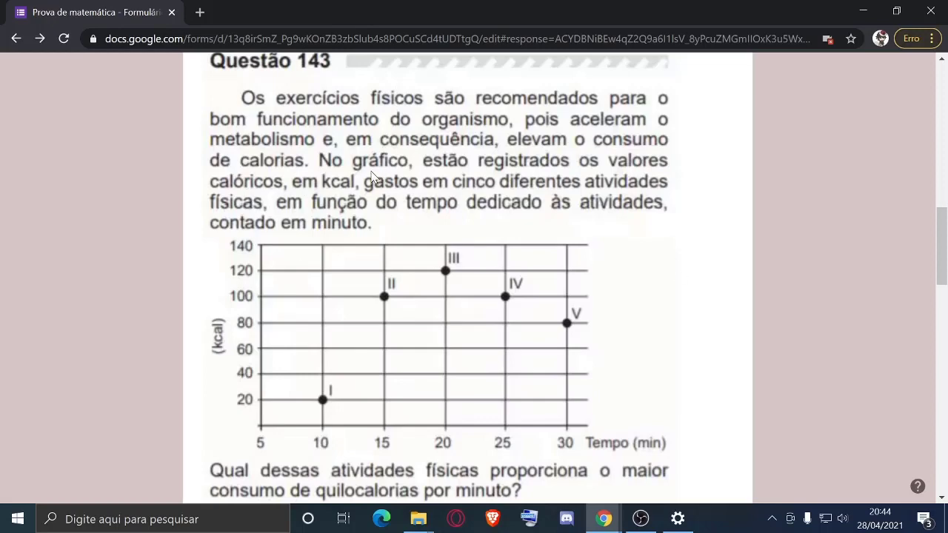
scroll(580, 338, "up", 1)
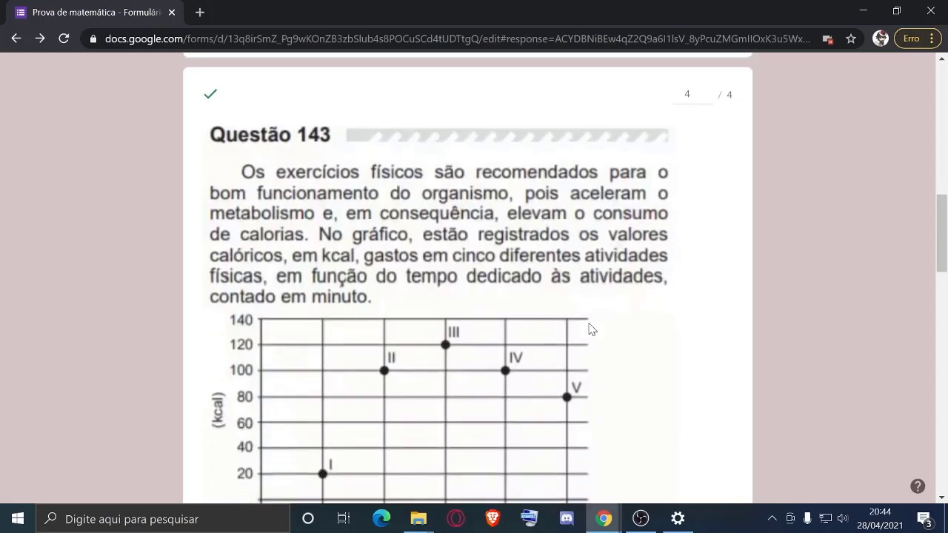
scroll(674, 125, "down", 2)
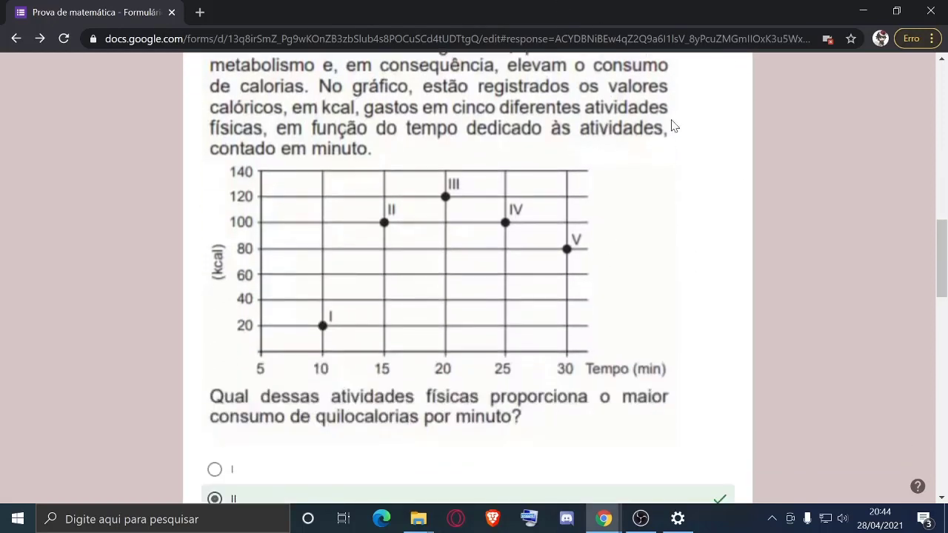
scroll(492, 360, "down", 6)
scroll(434, 392, "down", 5)
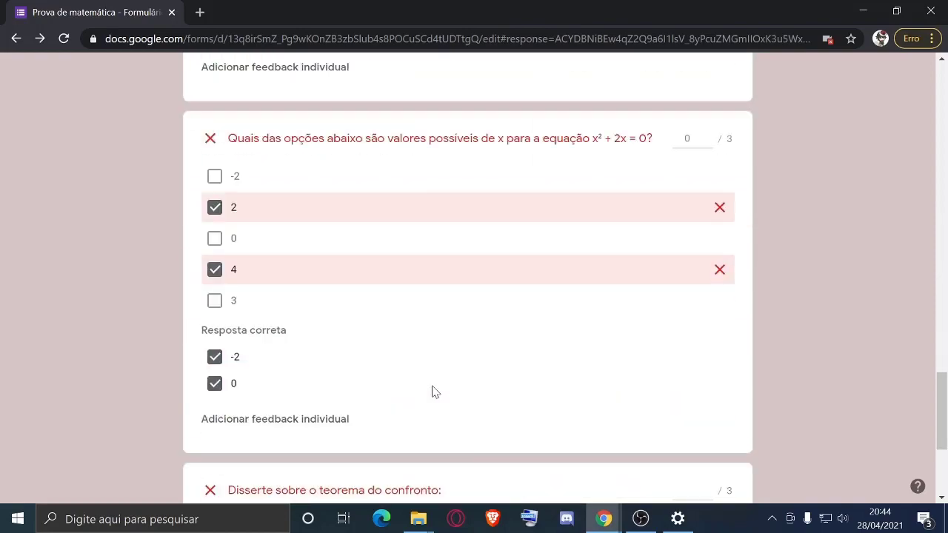
scroll(434, 392, "up", 20)
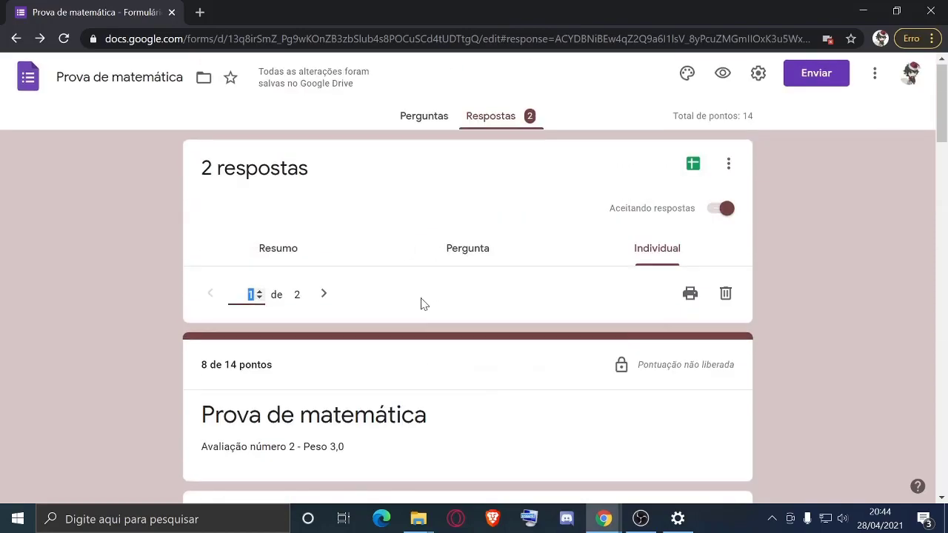
Step: Go to the second individual response and examine its total score and graded answer to 2x + 3 = 0
scroll(419, 300, "down", 1)
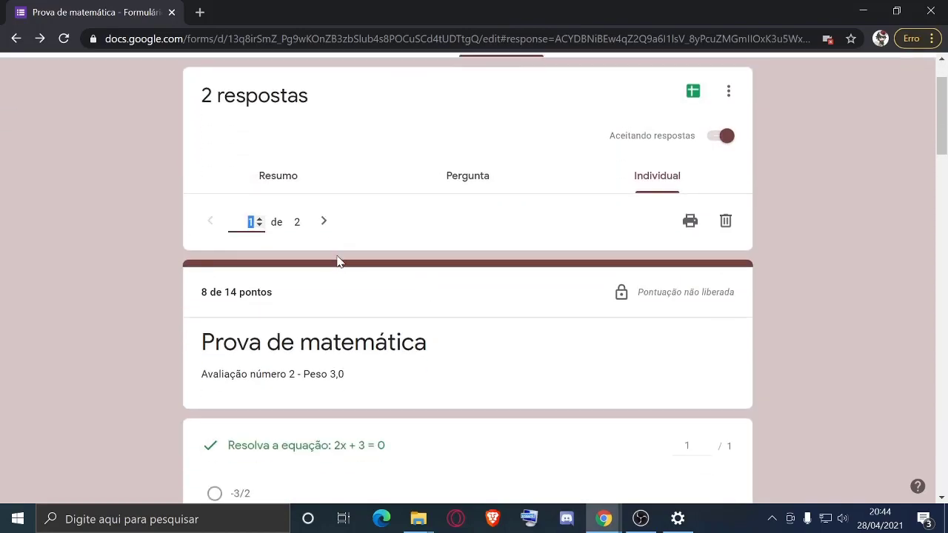
left_click(322, 221)
scroll(488, 338, "down", 3)
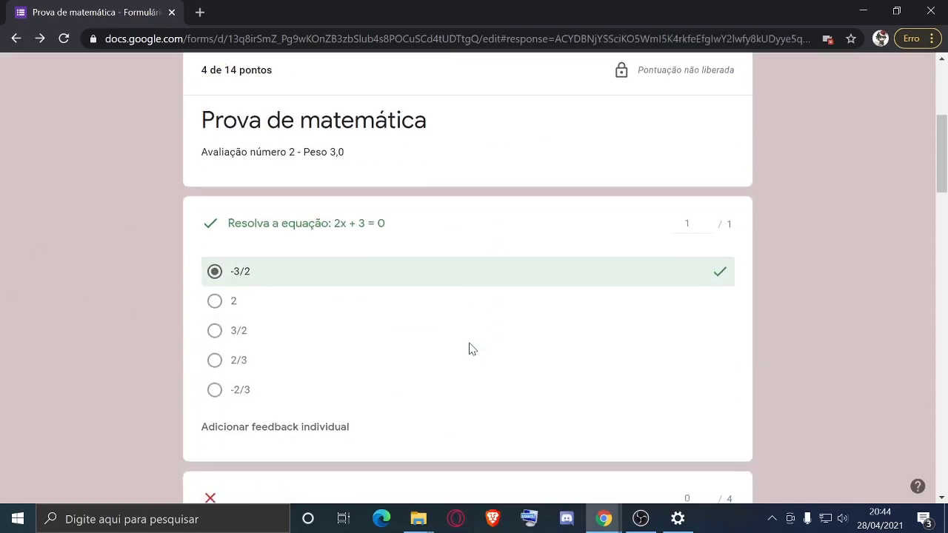
scroll(408, 277, "up", 3)
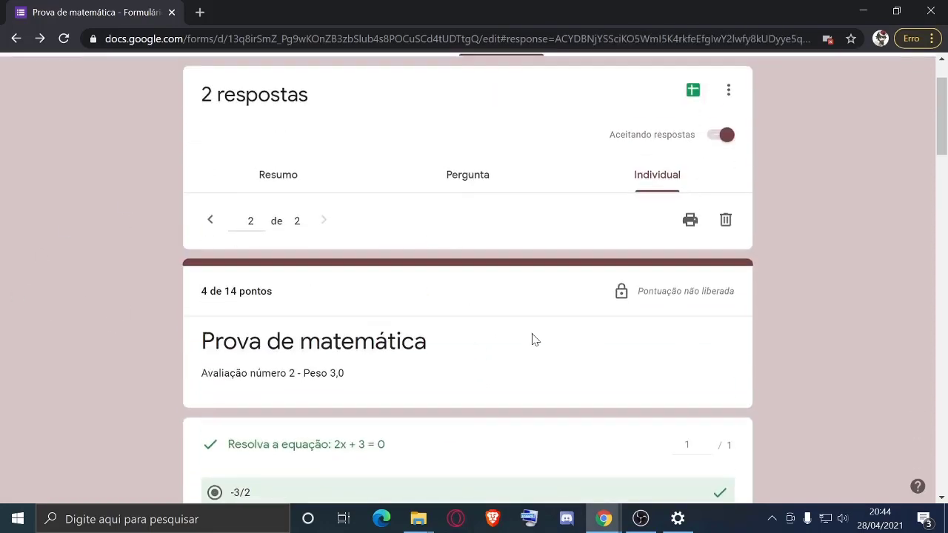
Step: Review the second respondent's graded answers from 2x + 3 = 0 through Questão 143 to the 2x + 1 = 0 graph question
scroll(532, 339, "down", 2)
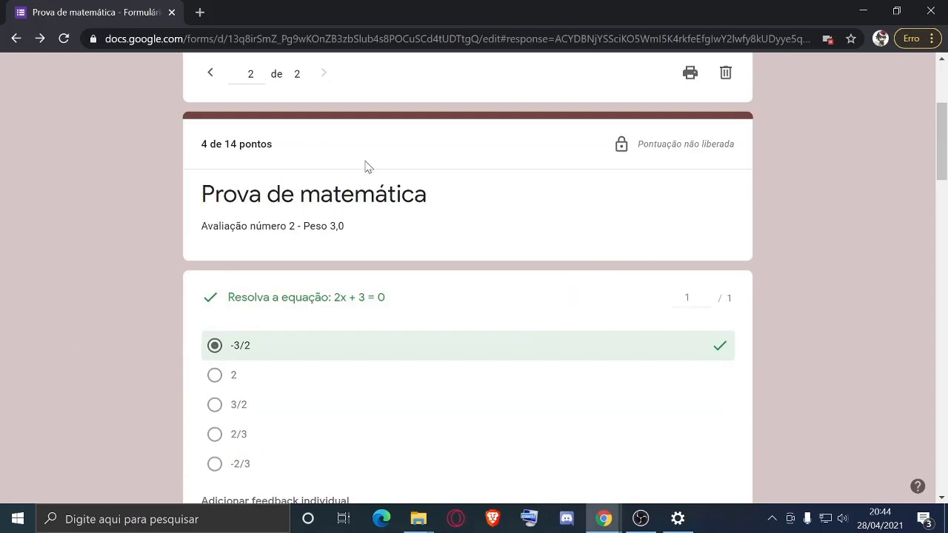
scroll(425, 273, "down", 2)
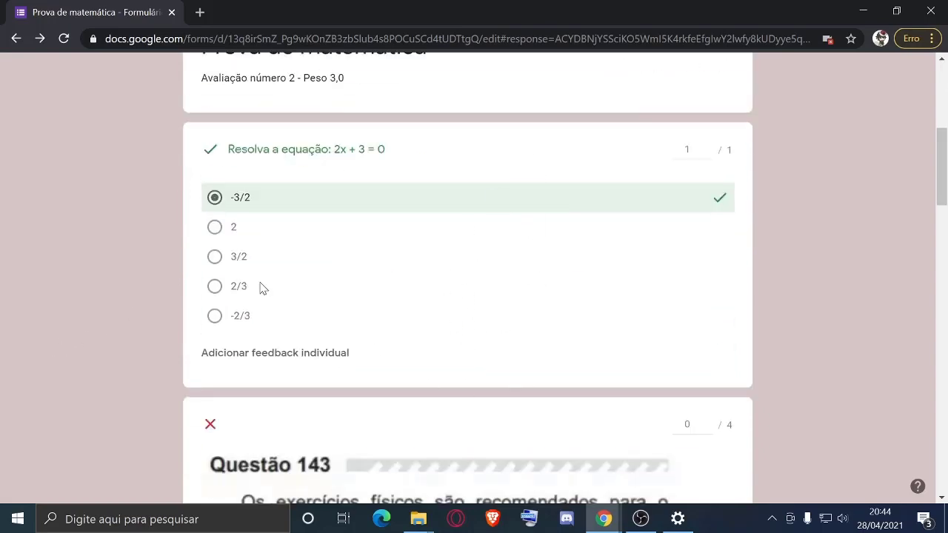
scroll(328, 258, "down", 4)
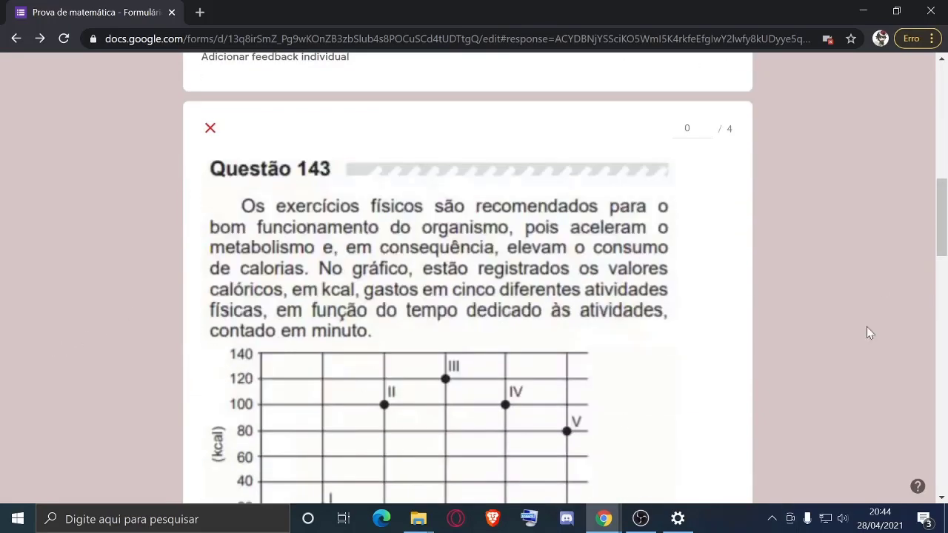
scroll(634, 406, "down", 6)
scroll(444, 211, "up", 9)
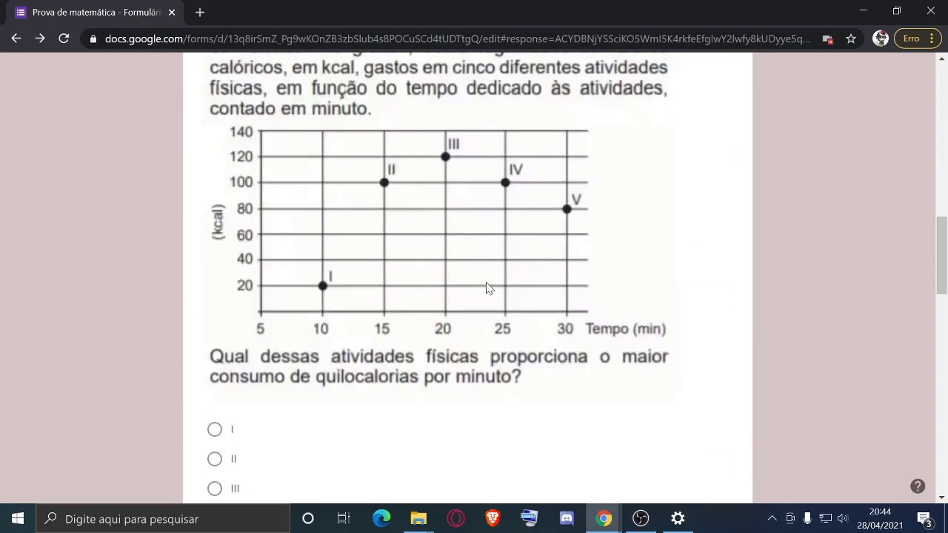
scroll(311, 294, "down", 5)
scroll(628, 262, "down", 4)
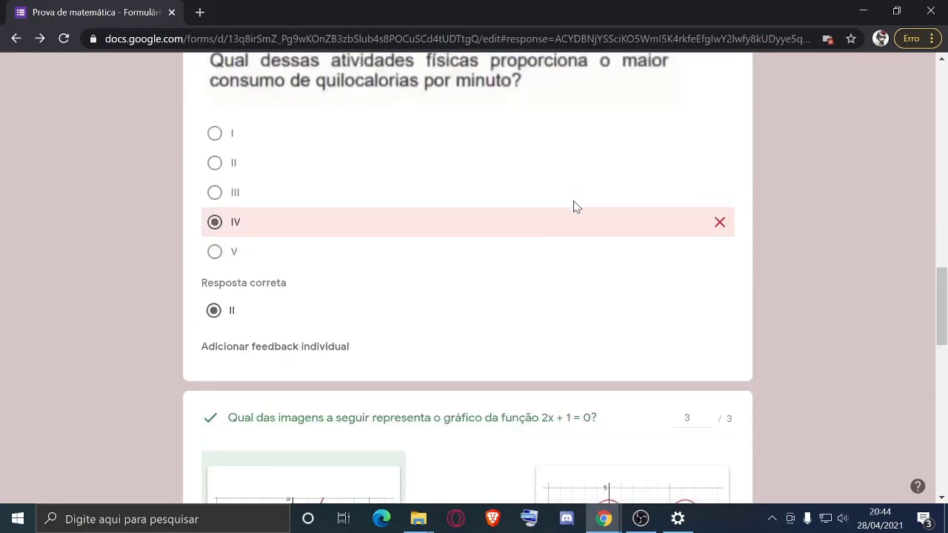
scroll(579, 326, "down", 3)
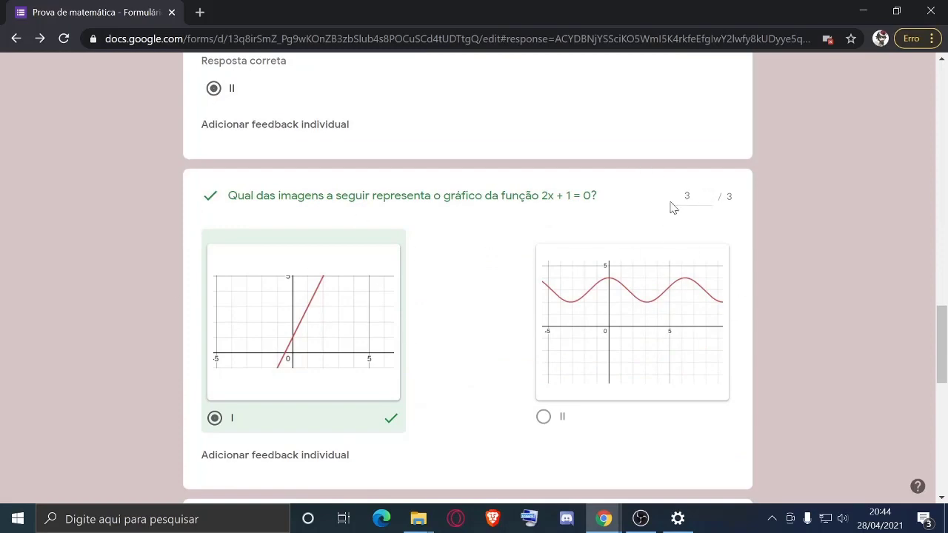
scroll(662, 271, "up", 2)
scroll(563, 267, "up", 6)
scroll(533, 236, "up", 10)
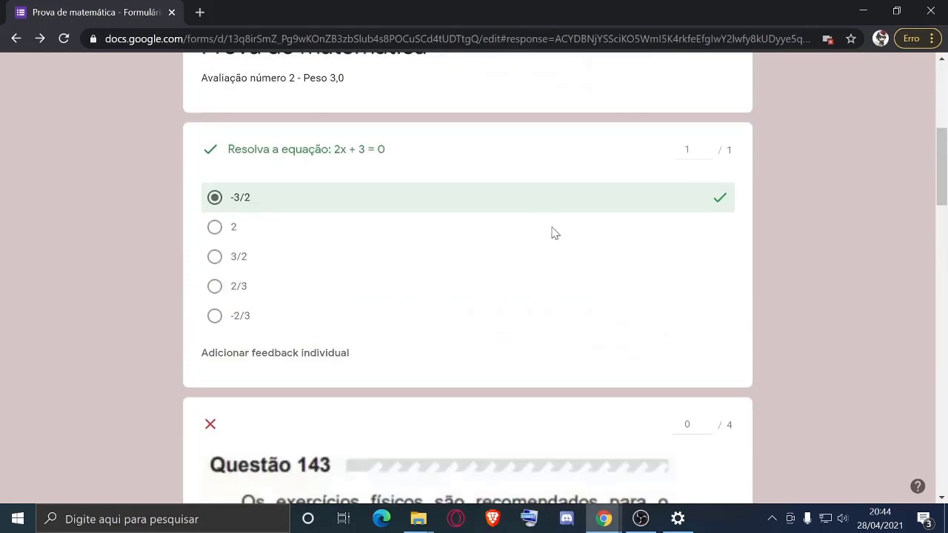
Step: Give the second respondent's "Disserte sobre o teorema do confronto" answer 3 points, save the grading change and check the total score
scroll(681, 288, "down", 20)
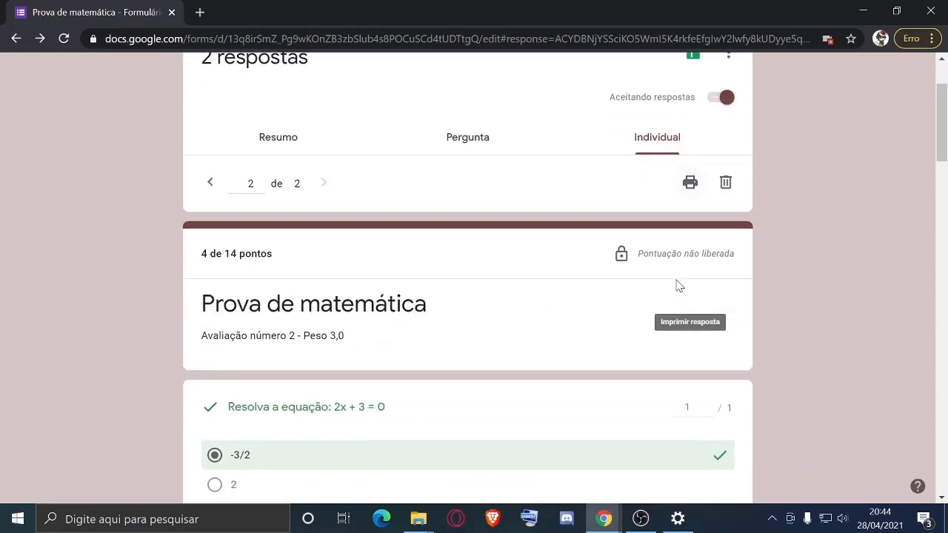
scroll(687, 295, "down", 3)
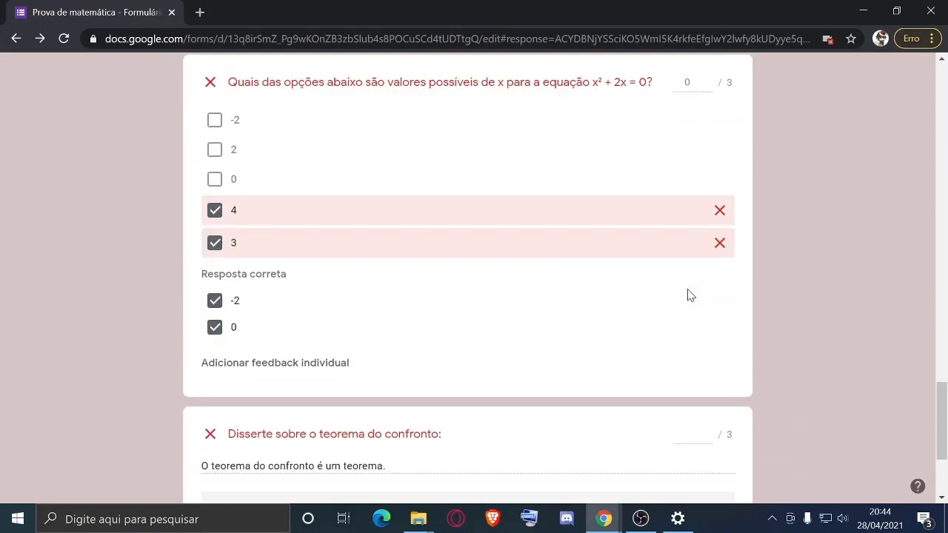
scroll(339, 262, "down", 2)
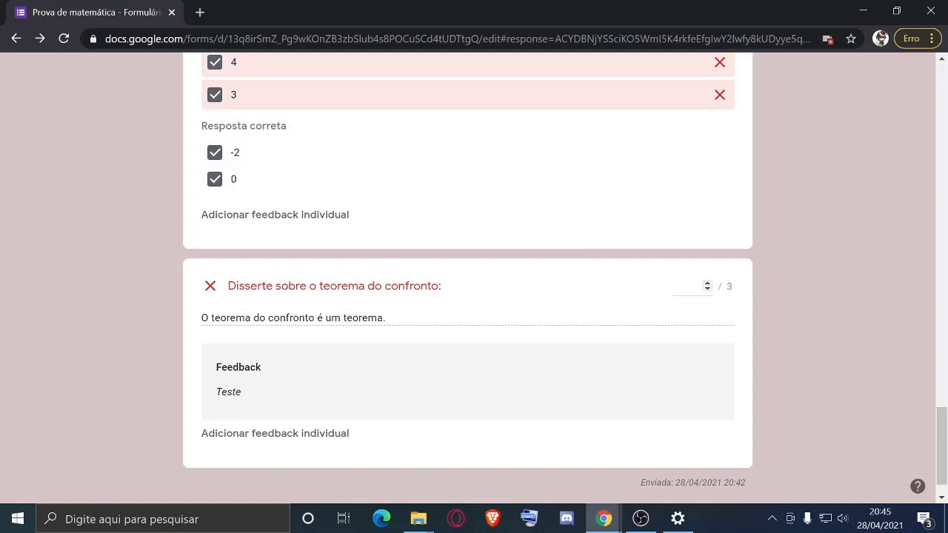
left_click(708, 282)
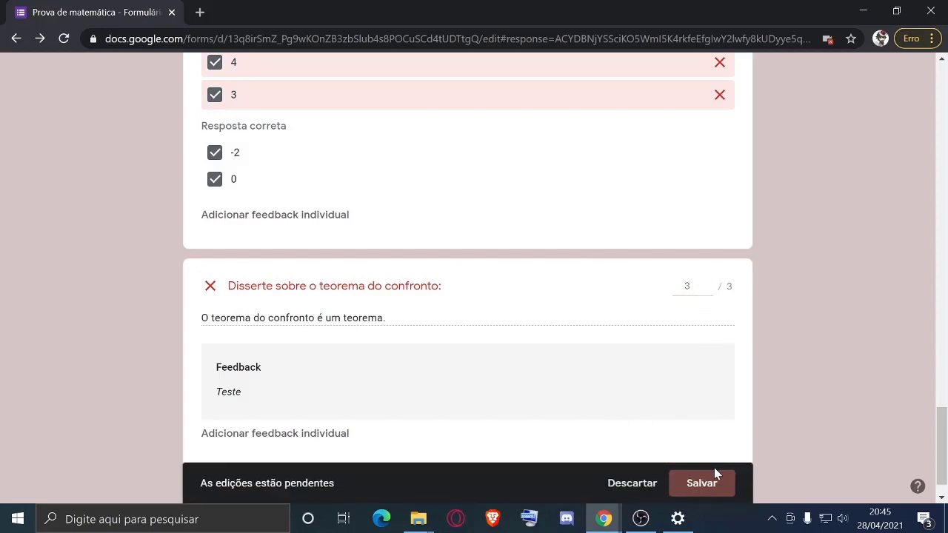
left_click(701, 483)
scroll(400, 257, "down", 8)
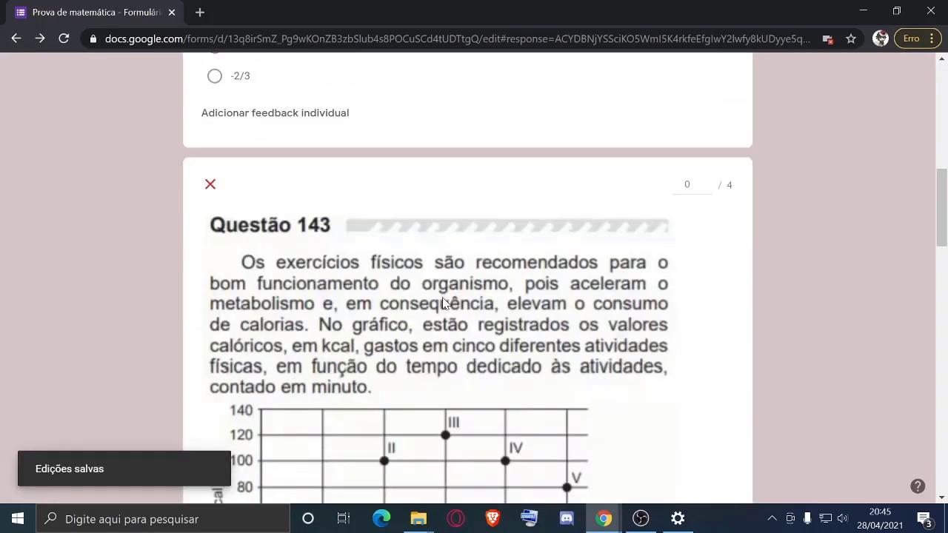
scroll(449, 282, "up", 4)
scroll(449, 282, "up", 5)
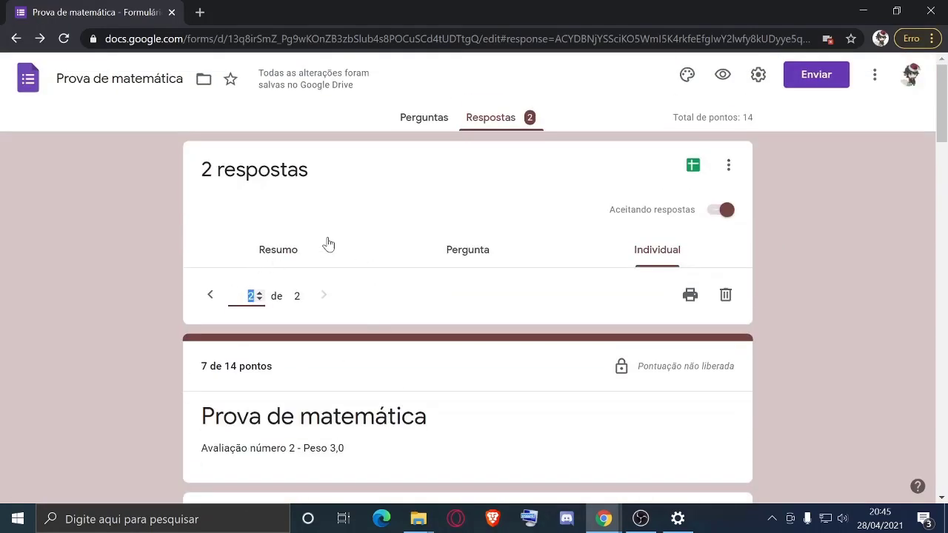
Step: Return to the test's questions and review them from 2x + 3 = 0 to the essay question on the teorema do confronto
left_click(434, 124)
scroll(292, 345, "down", 9)
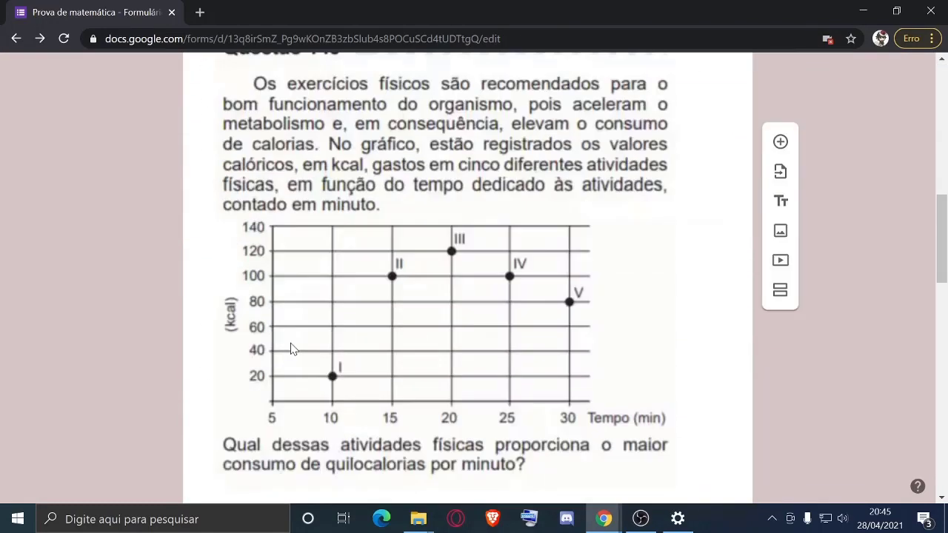
scroll(728, 417, "up", 5)
scroll(333, 286, "up", 3)
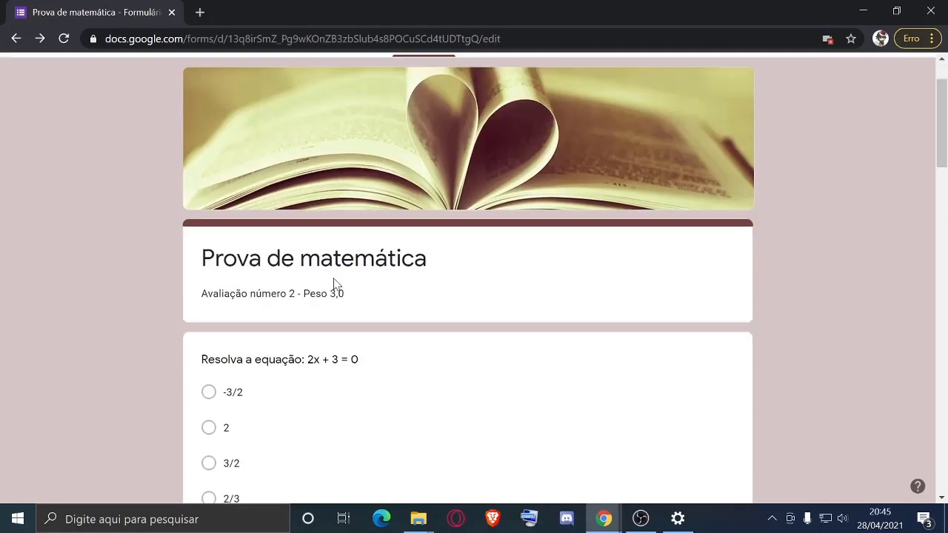
scroll(377, 334, "down", 1)
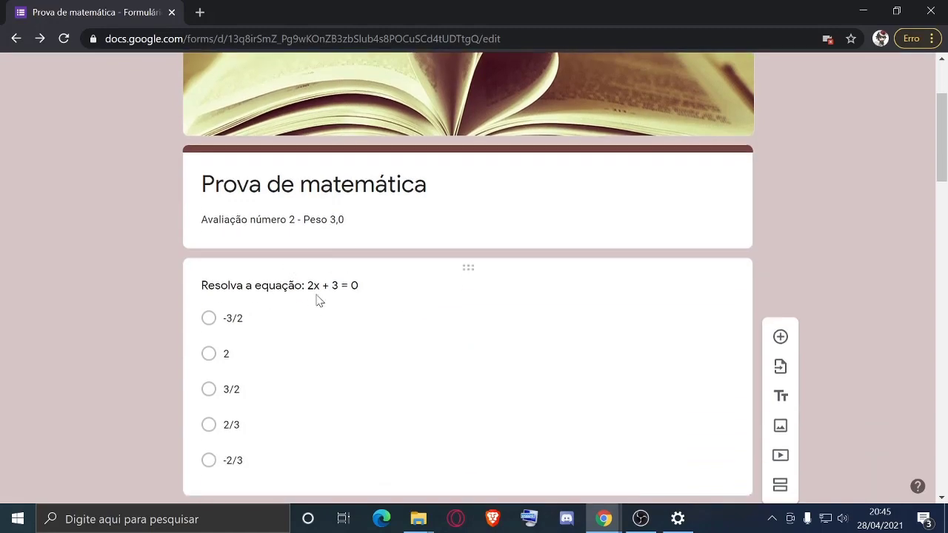
scroll(317, 298, "down", 4)
scroll(331, 283, "down", 7)
scroll(334, 289, "down", 8)
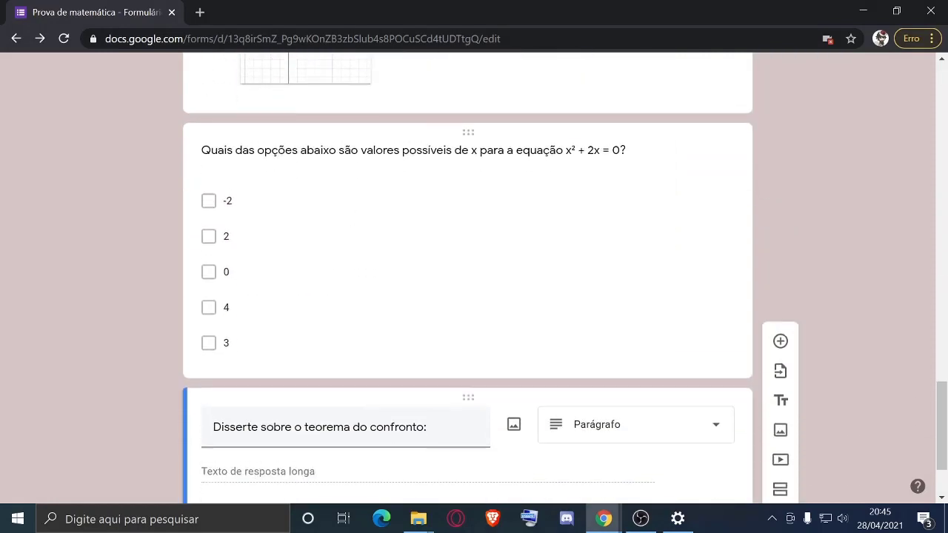
scroll(360, 197, "up", 10)
scroll(359, 198, "up", 10)
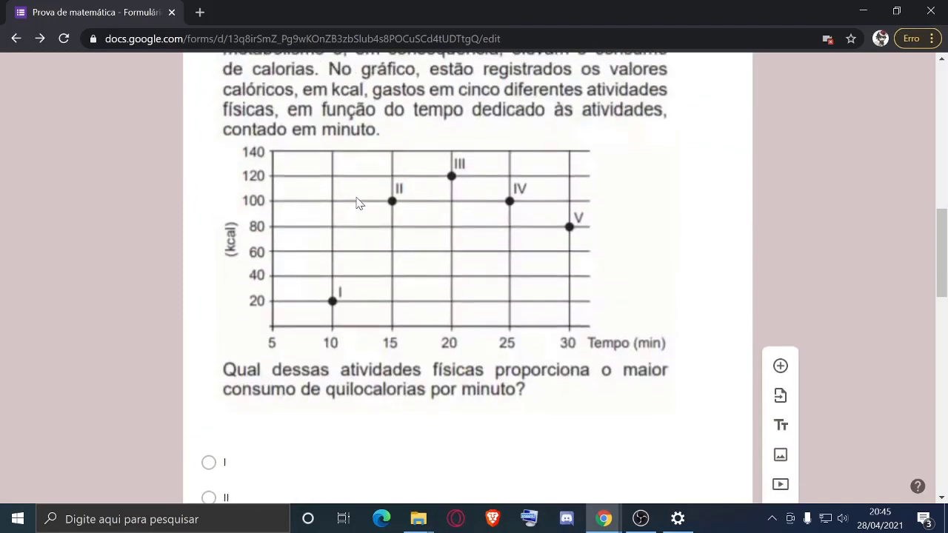
scroll(356, 199, "up", 4)
scroll(348, 197, "down", 7)
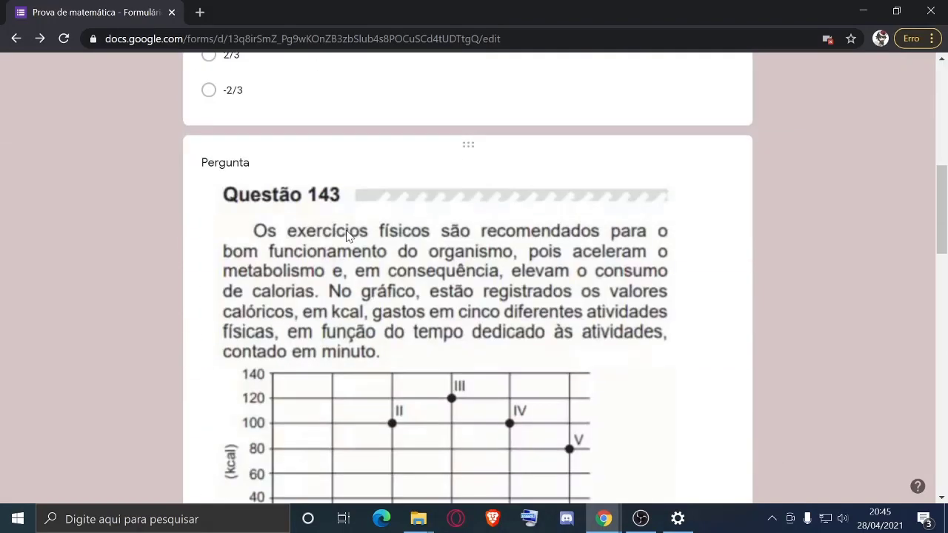
scroll(351, 240, "up", 7)
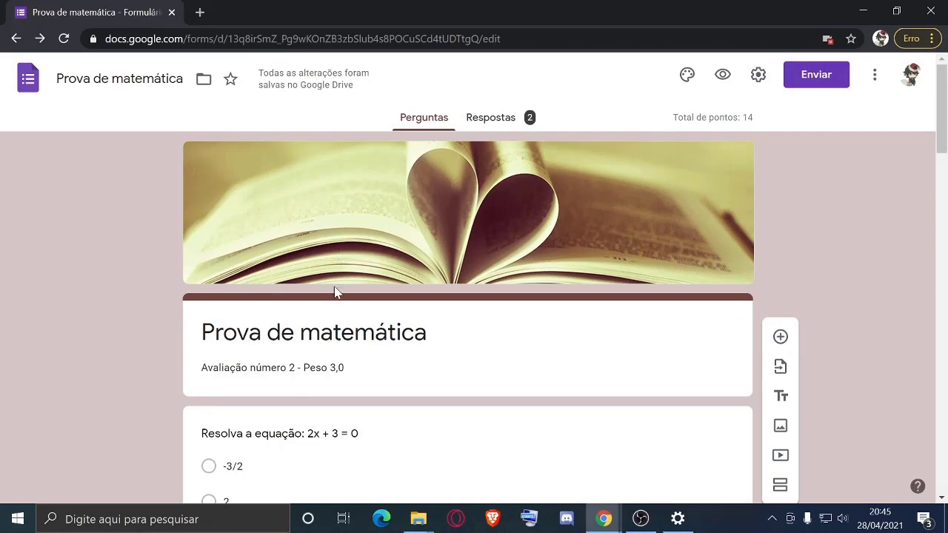
scroll(334, 290, "down", 7)
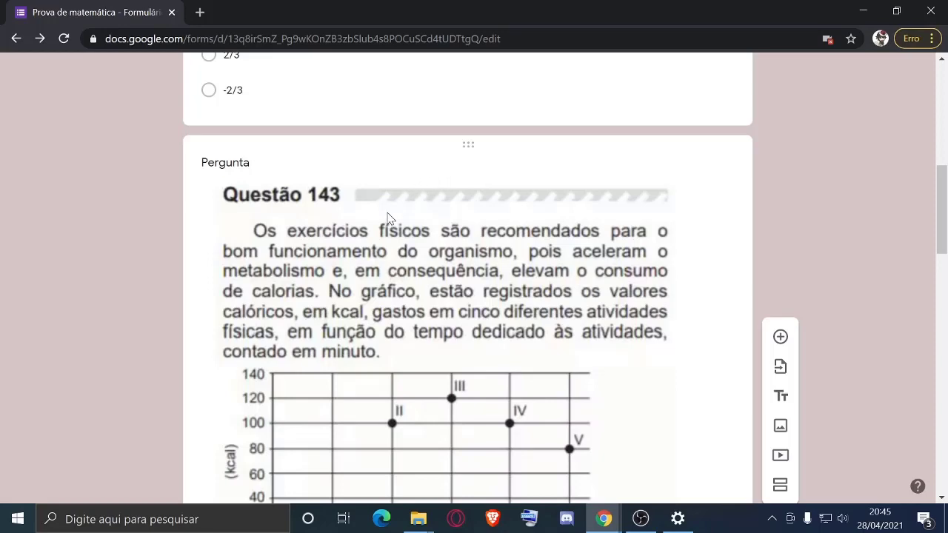
scroll(263, 292, "up", 7)
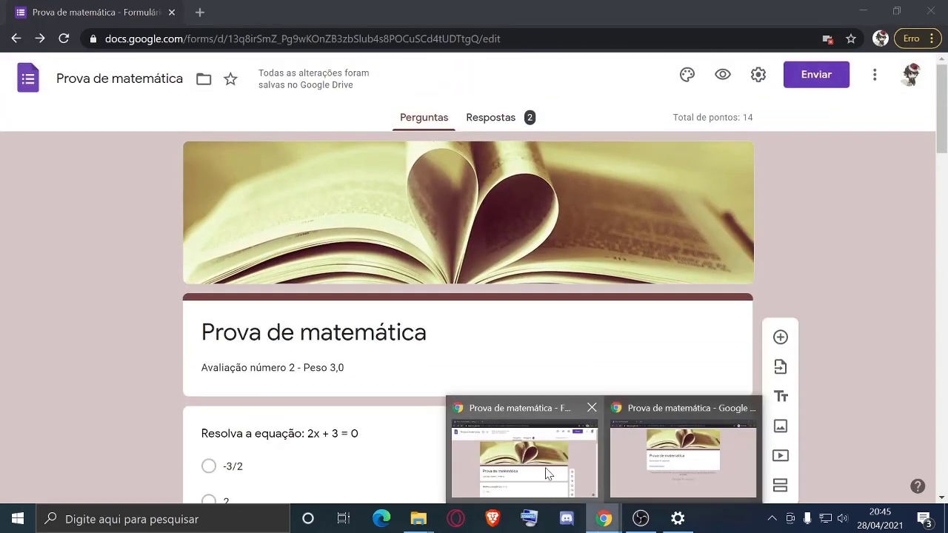
left_click(550, 474)
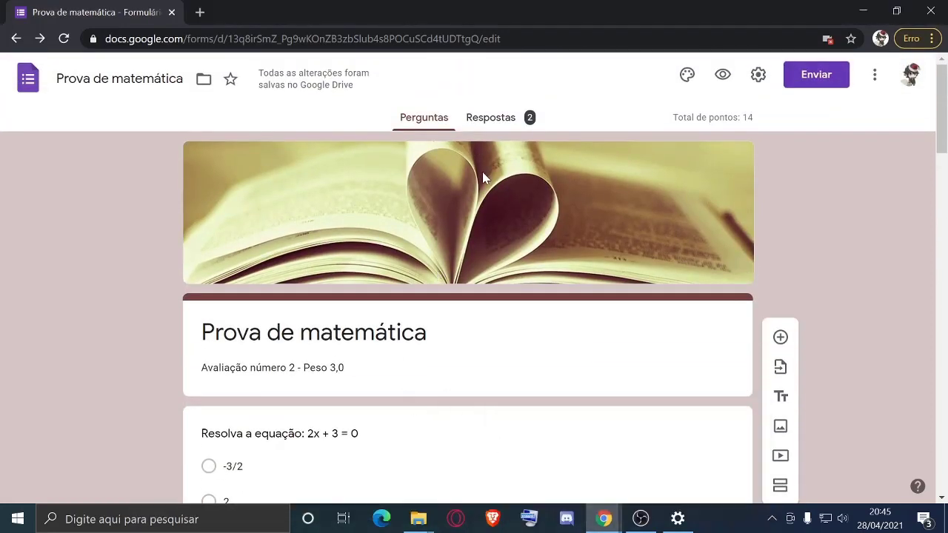
scroll(482, 191, "down", 4)
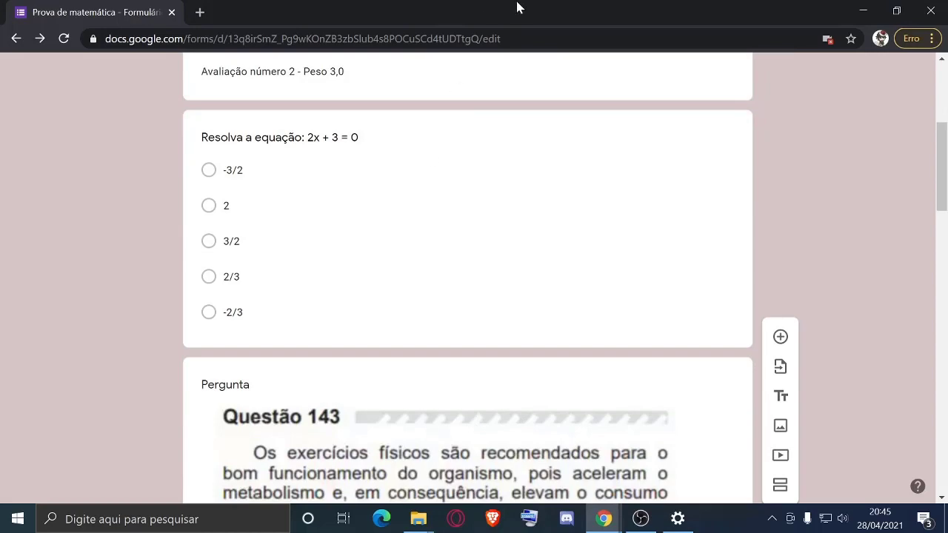
scroll(455, 212, "down", 12)
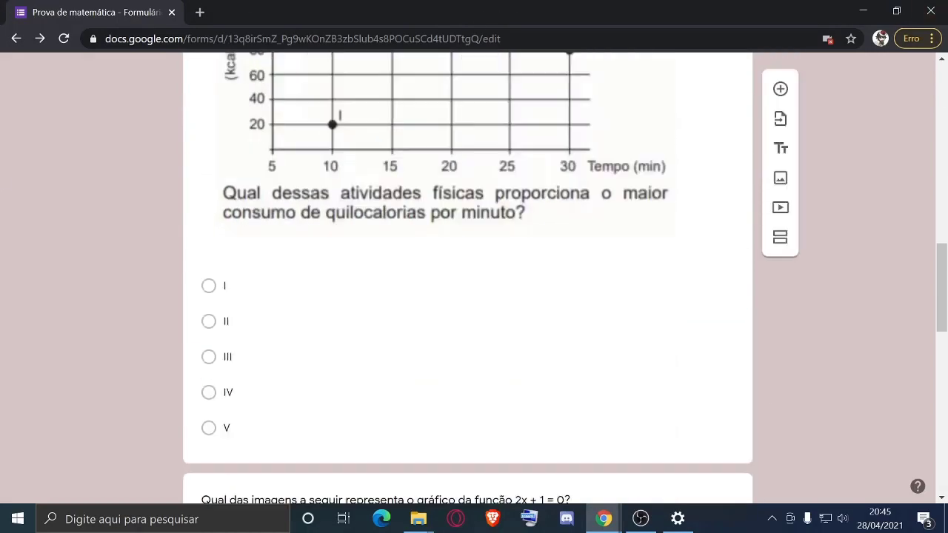
scroll(528, 232, "down", 6)
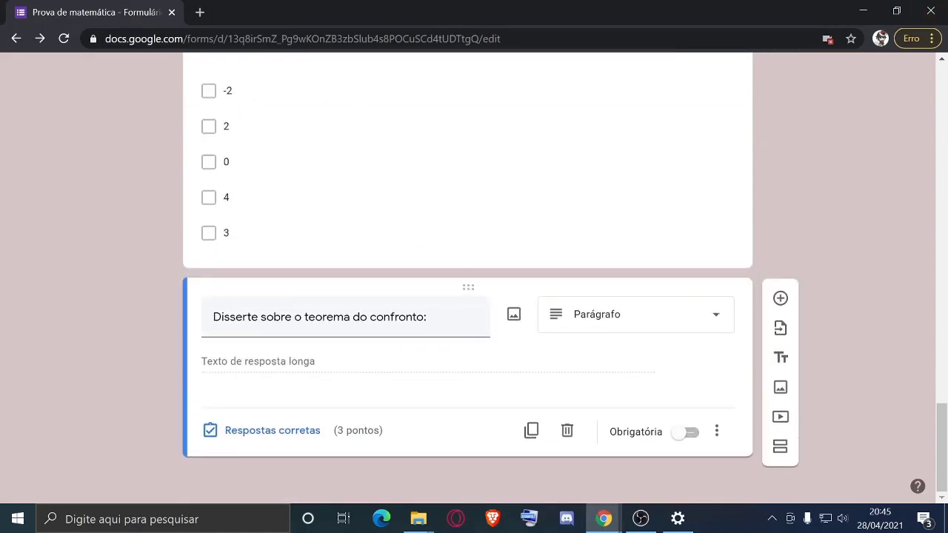
scroll(312, 417, "up", 10)
scroll(303, 381, "down", 6)
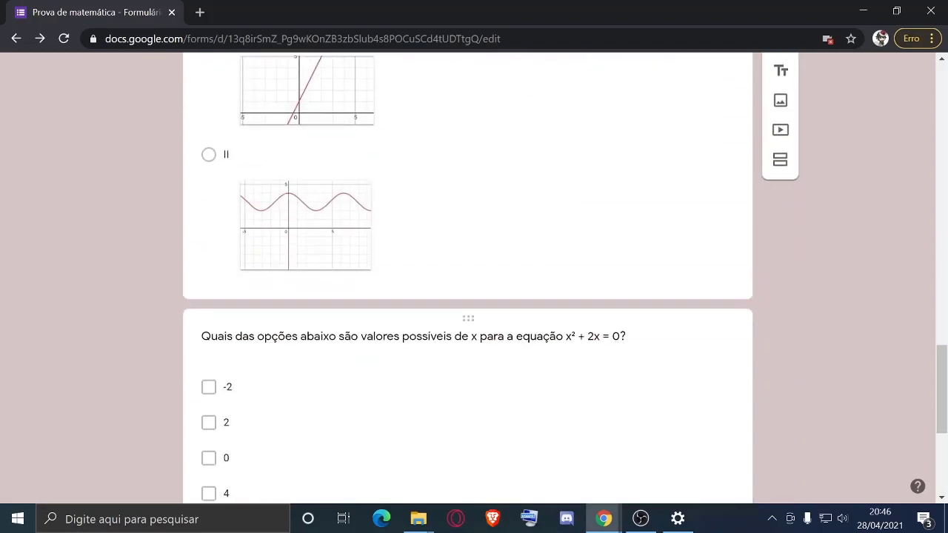
scroll(335, 197, "up", 1)
scroll(335, 197, "up", 15)
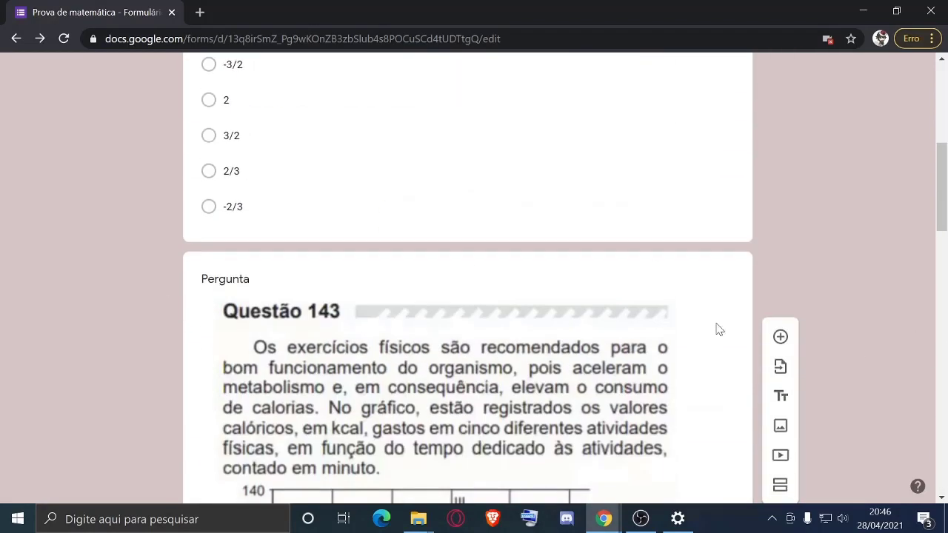
scroll(385, 242, "up", 1)
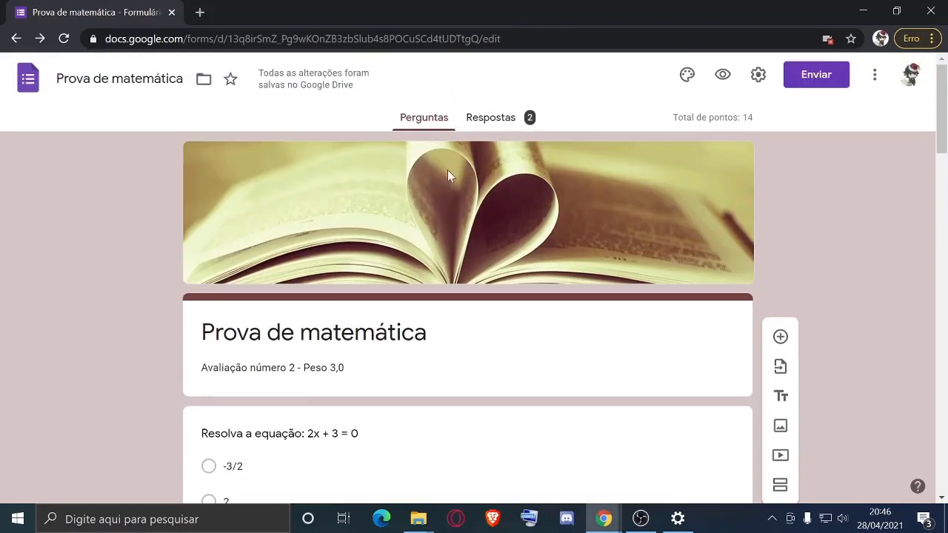